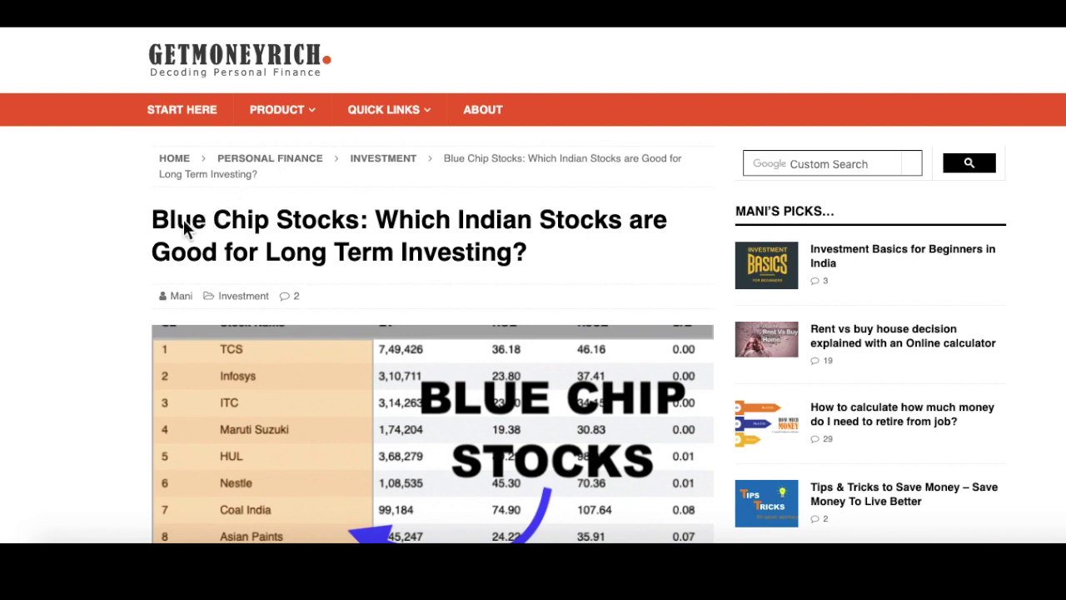
Step: Read through the article on Indian blue chip stocks, including its tables of stock prices and P/E multiples
scroll(309, 242, "down", 6)
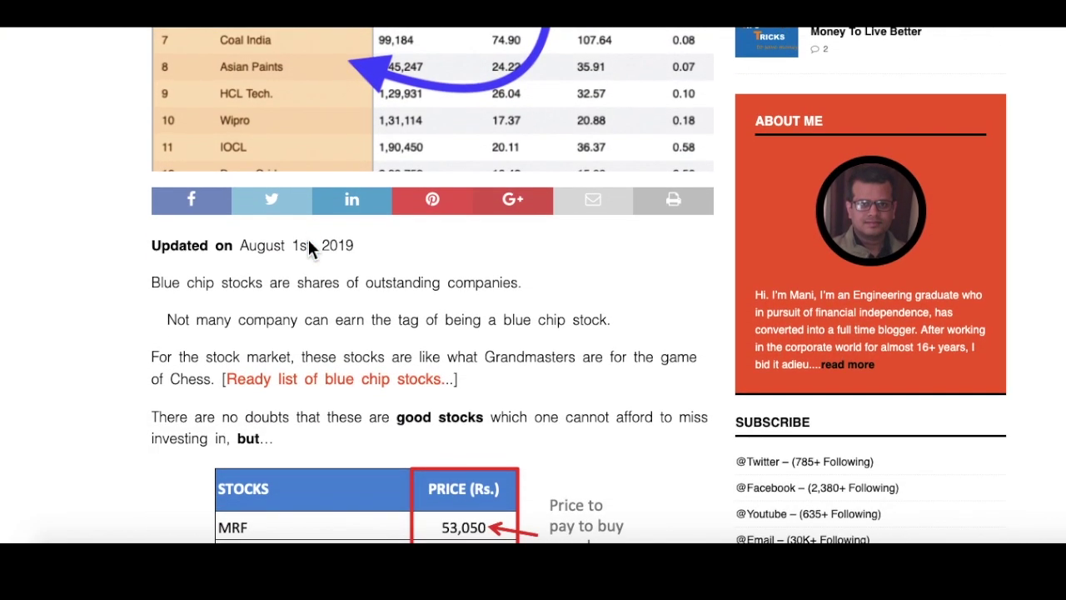
scroll(308, 247, "down", 1)
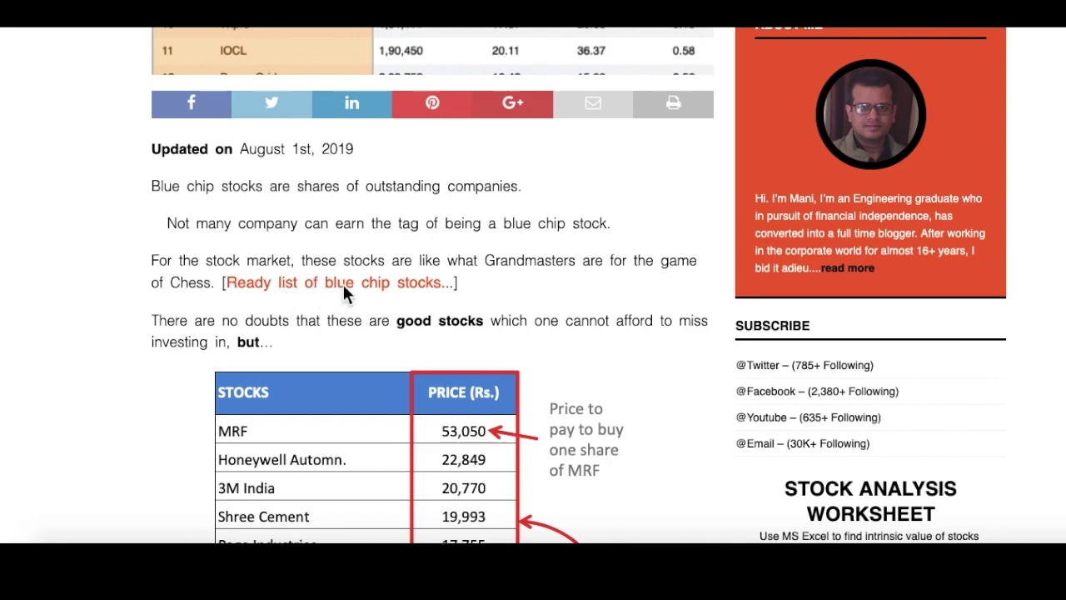
scroll(487, 310, "down", 4)
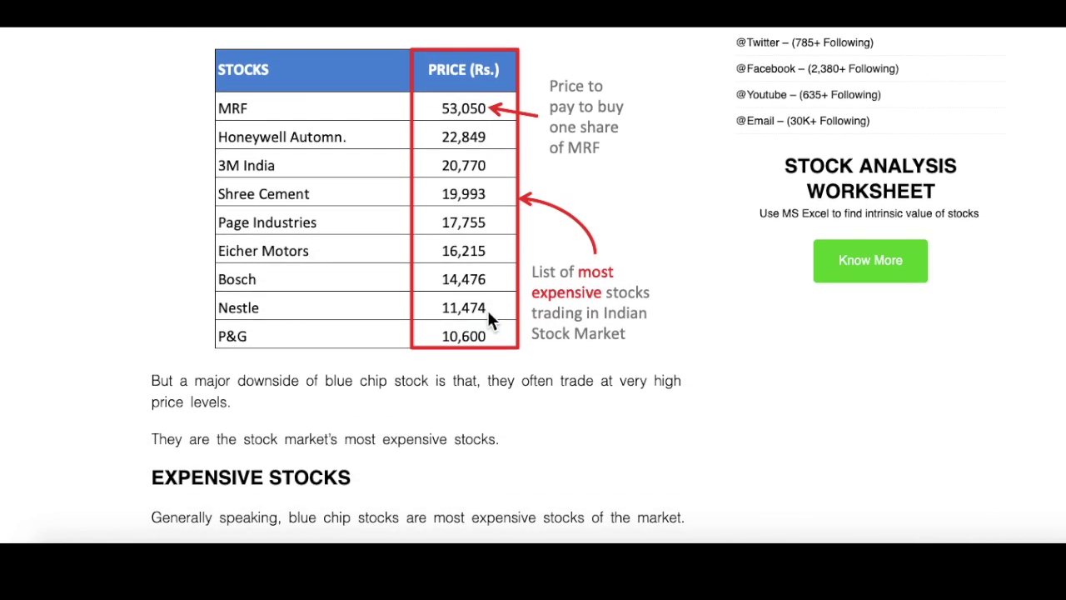
scroll(489, 321, "down", 15)
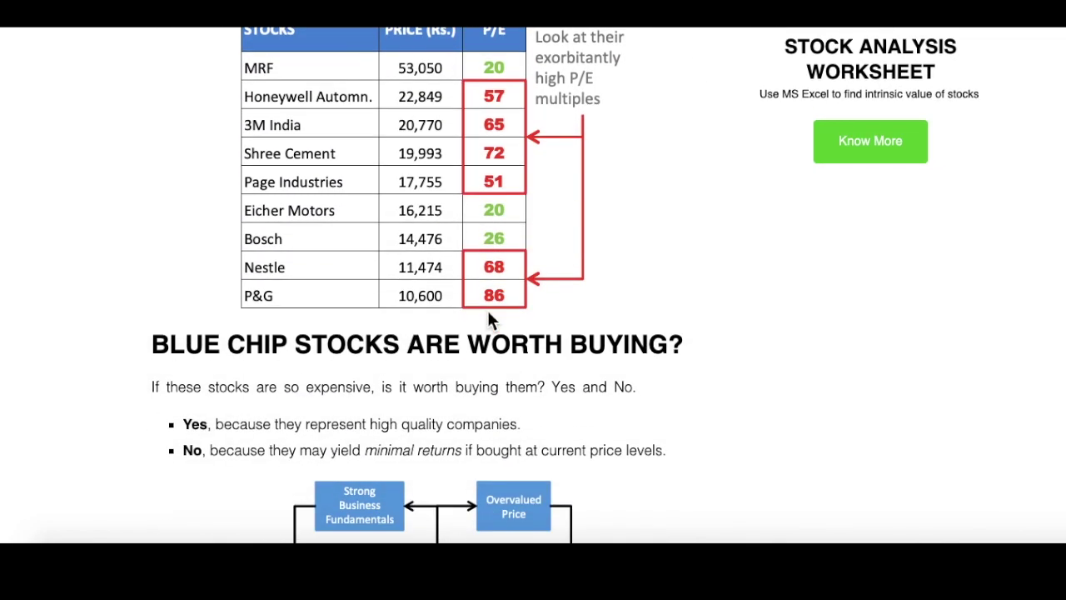
scroll(487, 310, "down", 12)
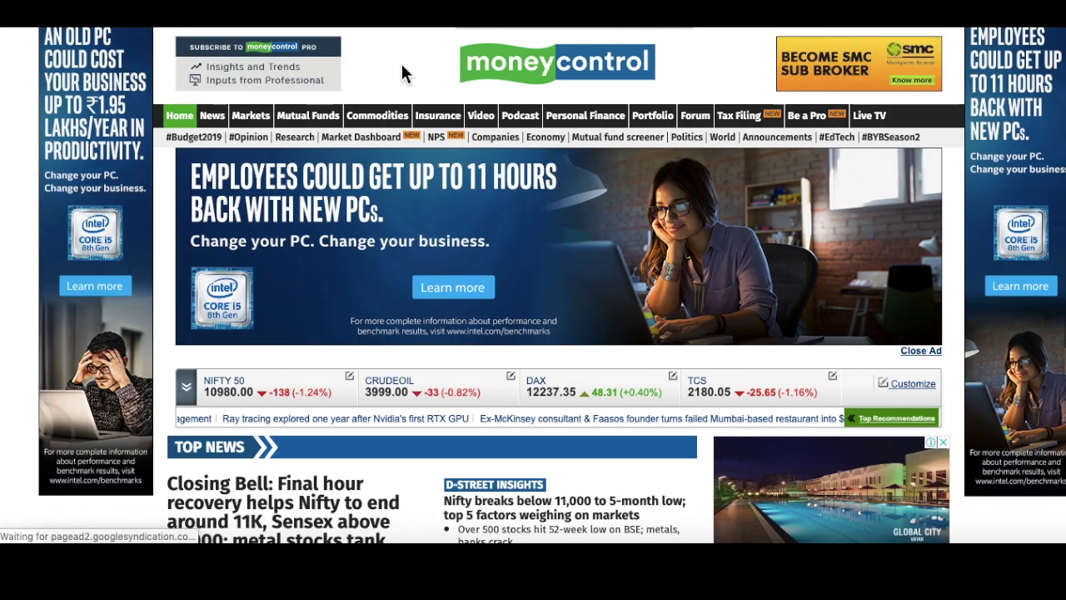
Step: Open the Stock Screener from the Markets section of the Moneycontrol website
left_click(261, 121)
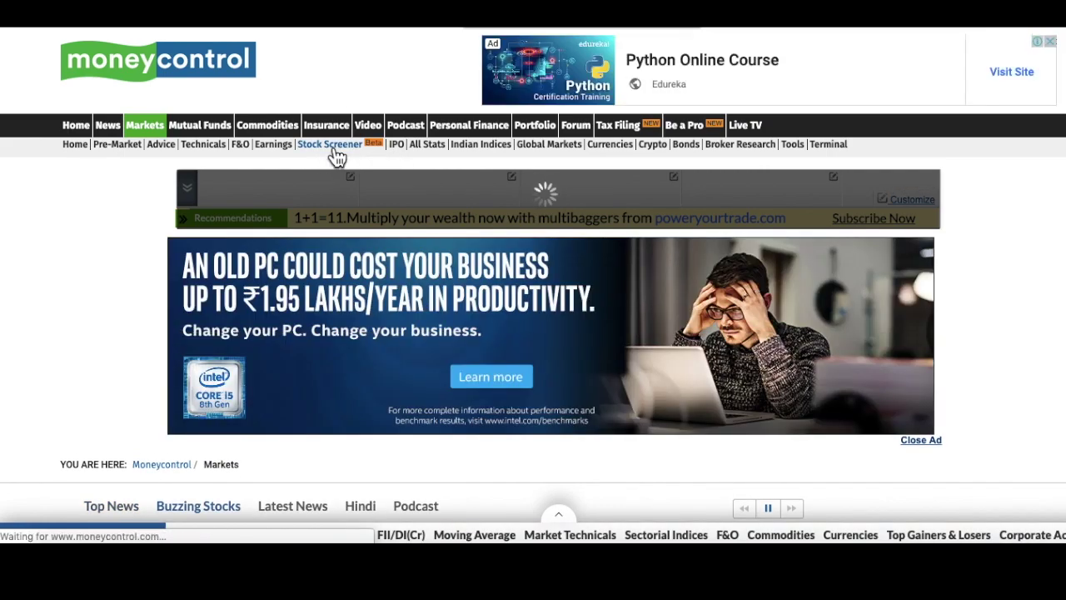
left_click(333, 150)
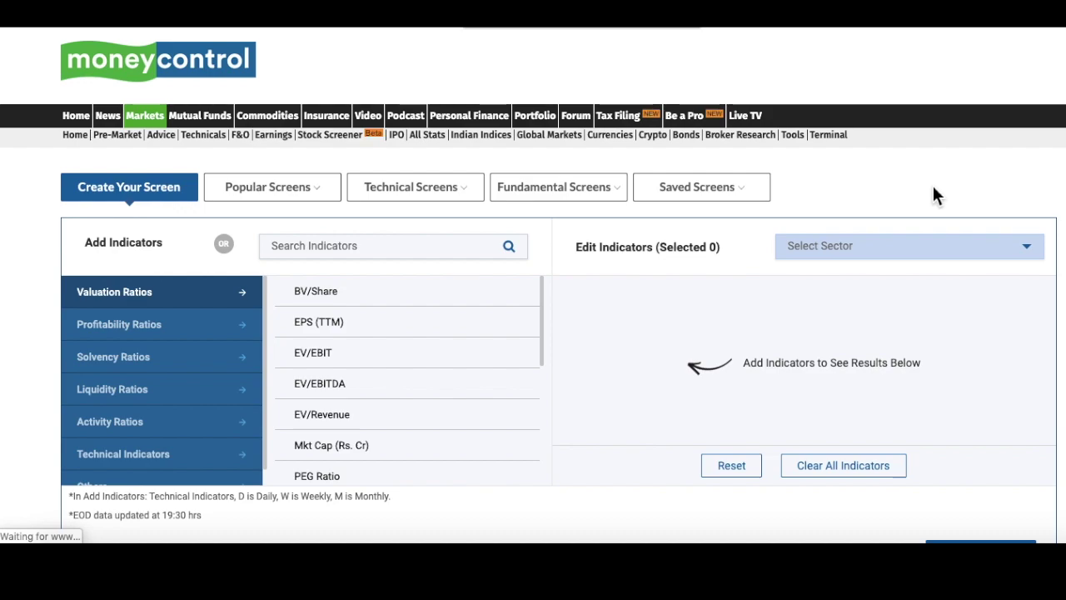
scroll(933, 194, "down", 1)
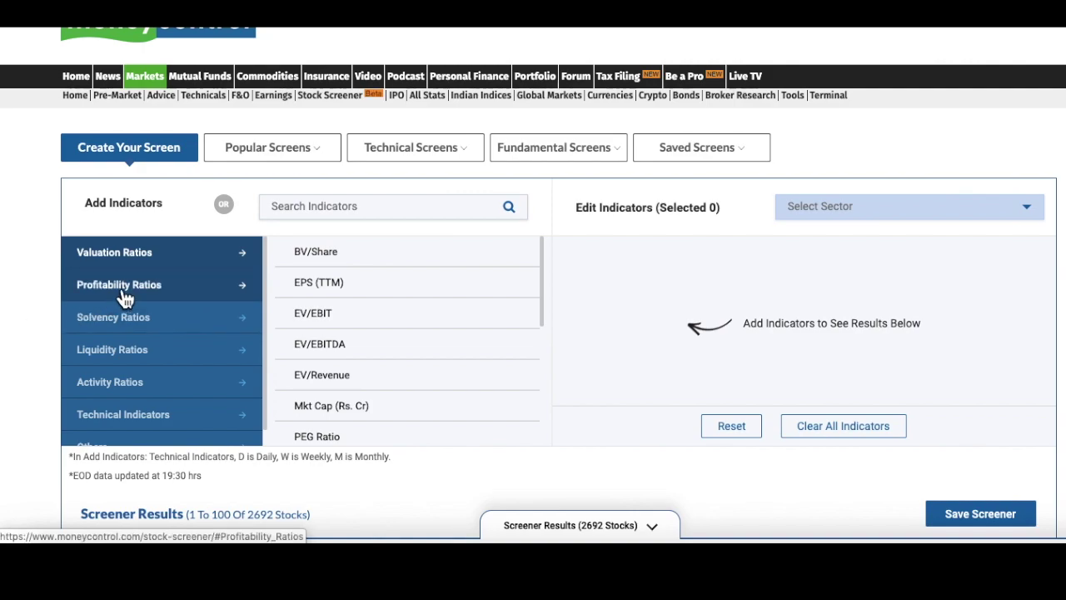
Step: Add the profitability ratio ROCE (%) as a screening indicator and set its minimum to 0
left_click(150, 291)
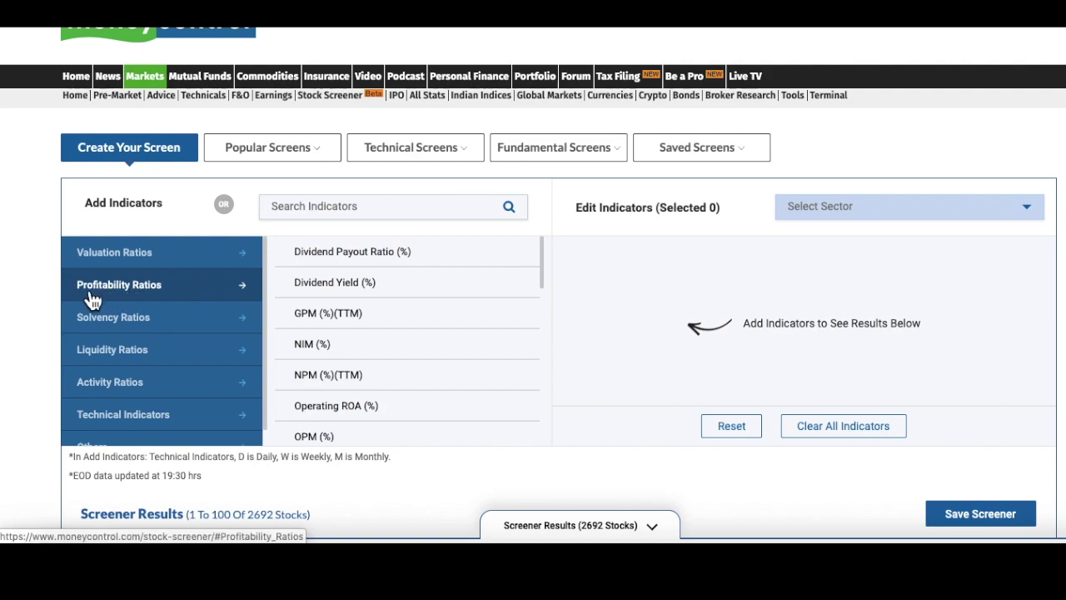
scroll(409, 348, "down", 5)
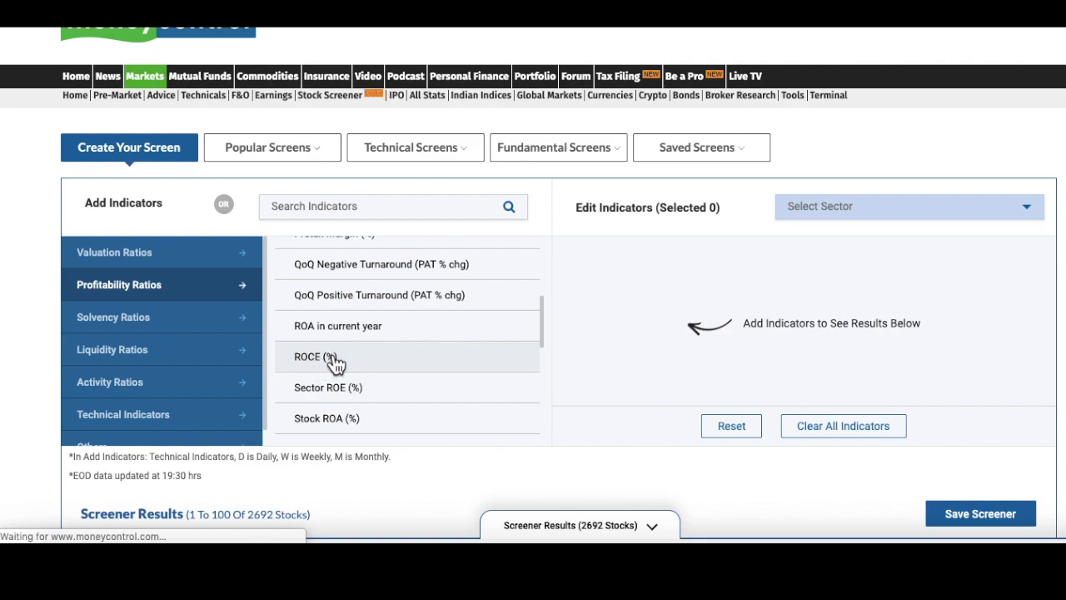
left_click(373, 364)
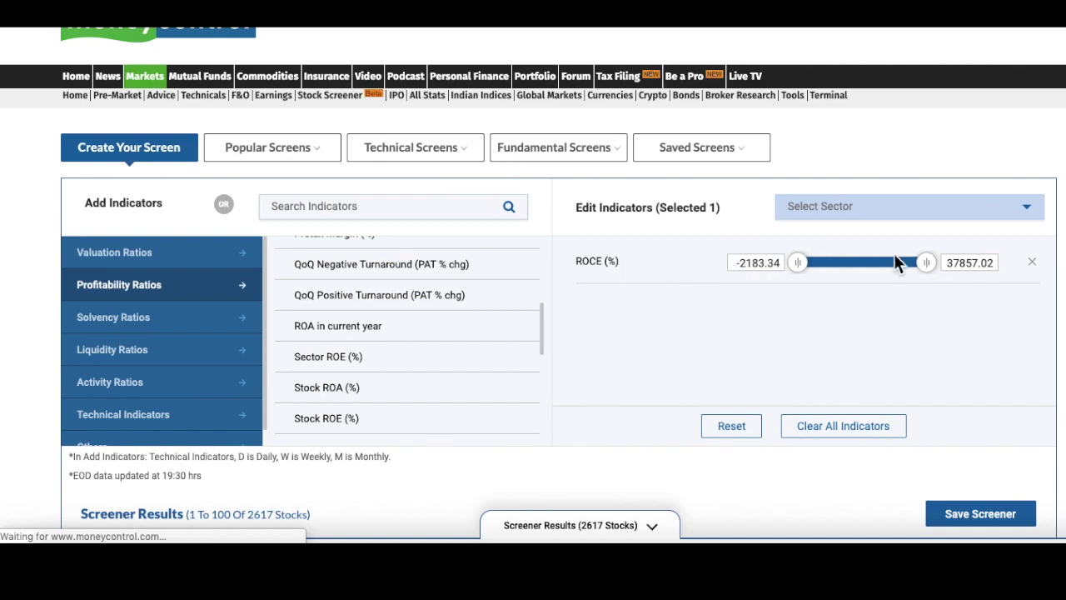
left_click_drag(737, 263, 768, 264)
type("0")
left_click(765, 356)
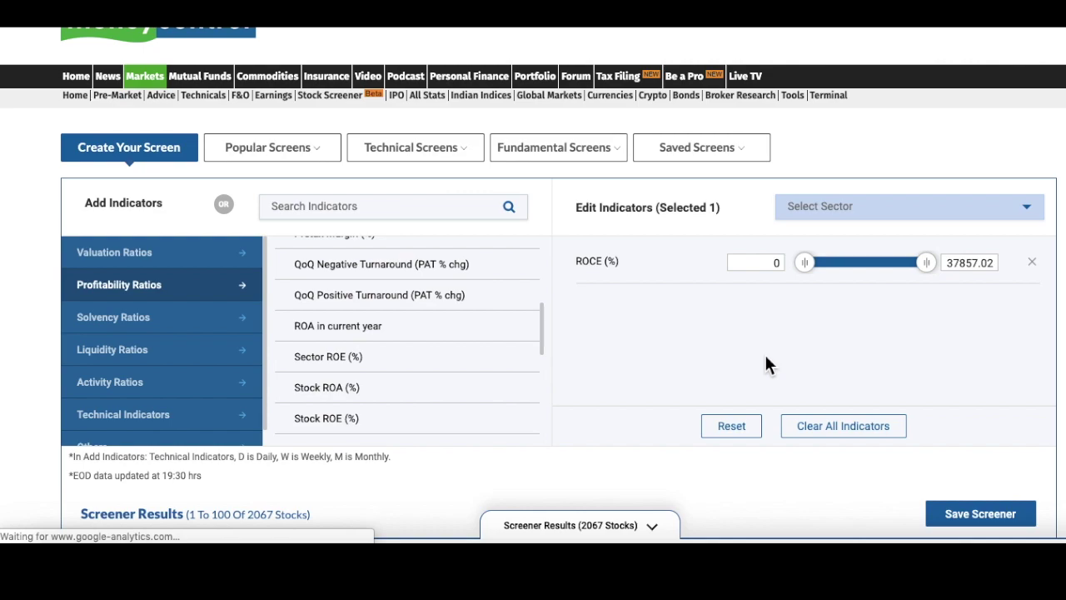
Step: Add the solvency ratio Interest Coverage Ratio as a screening indicator and set its minimum to 0
left_click(138, 331)
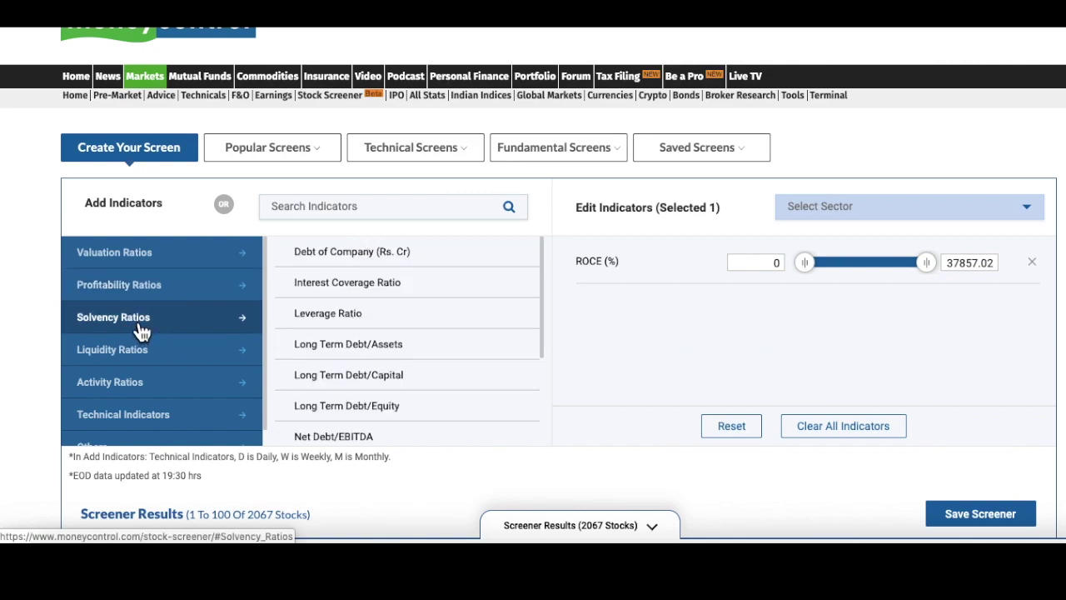
left_click(389, 283)
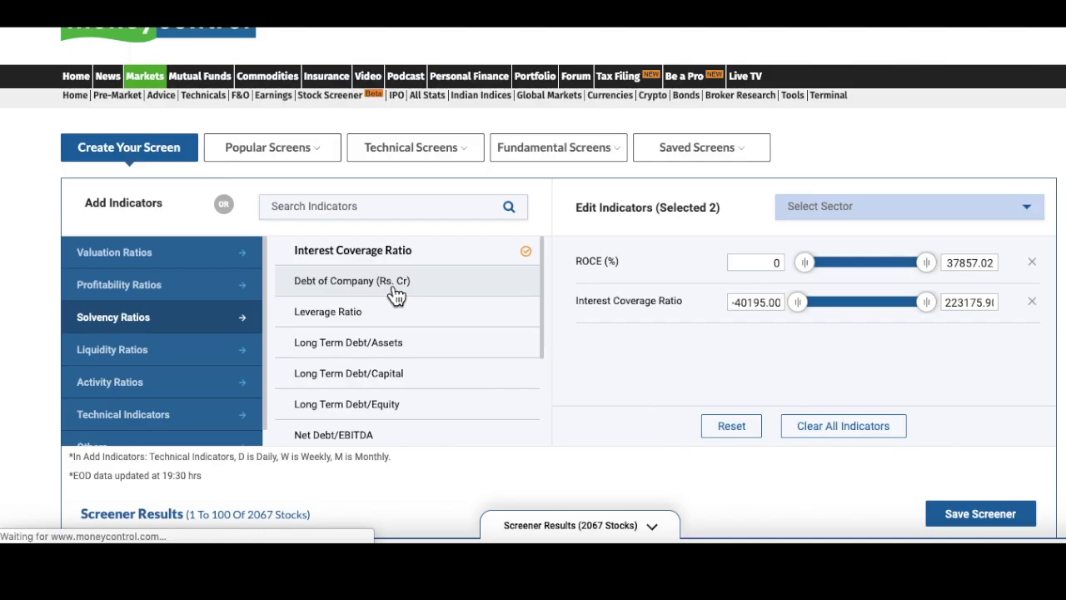
double_click(740, 303)
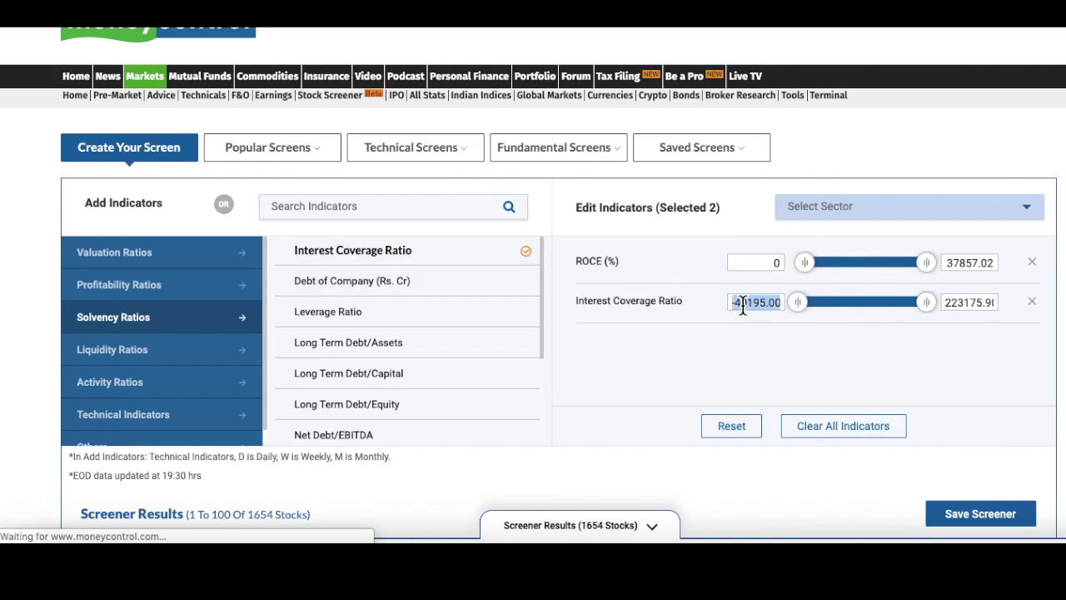
type("0")
left_click(794, 361)
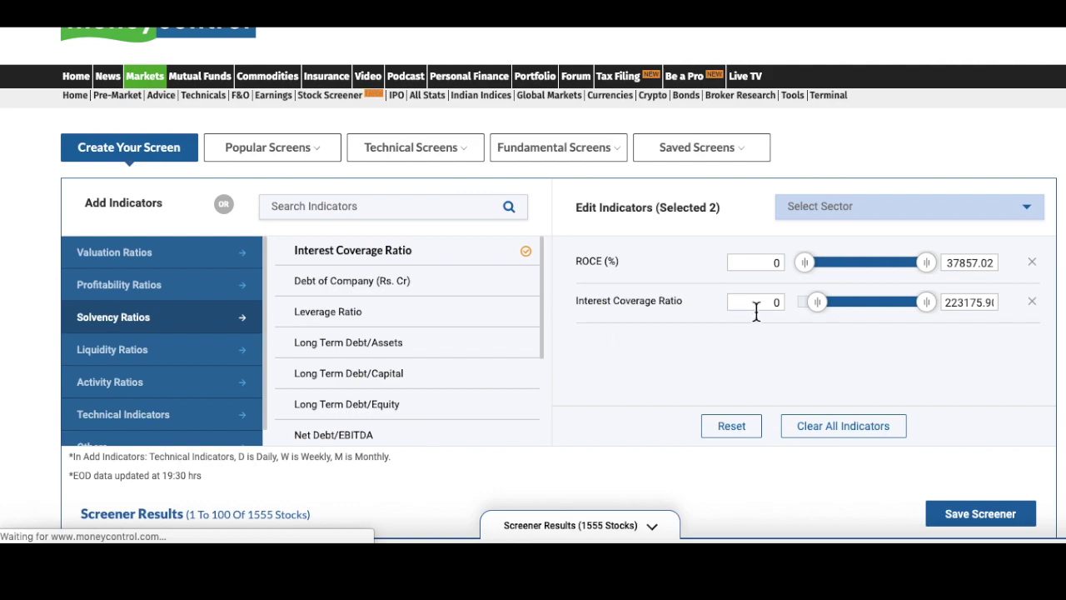
Step: Look over the screener results and download them as an Excel file
scroll(756, 311, "down", 1)
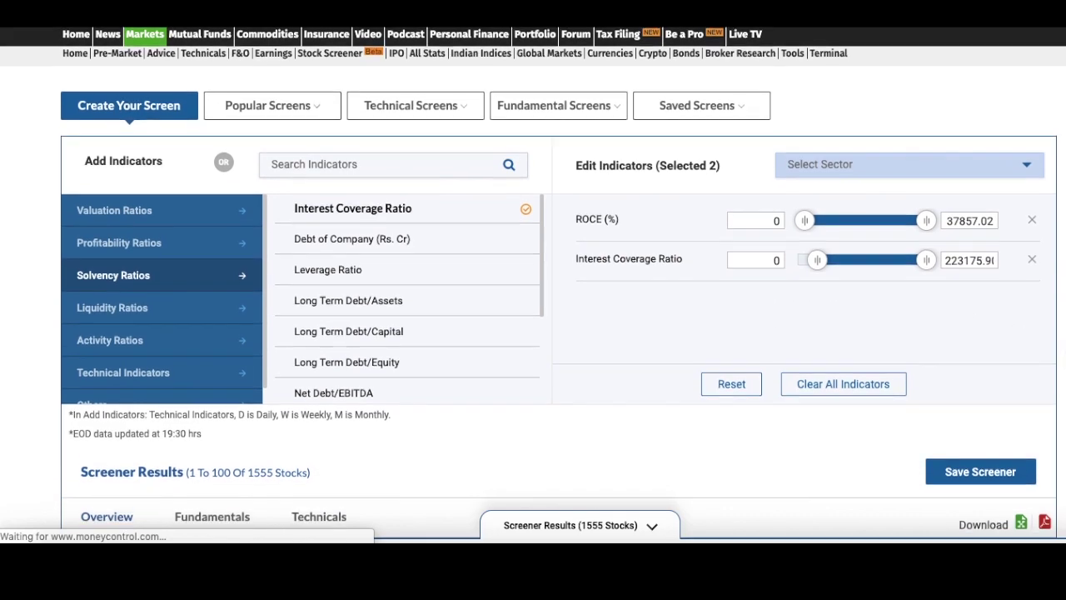
scroll(558, 285, "down", 5)
scroll(558, 285, "down", 1)
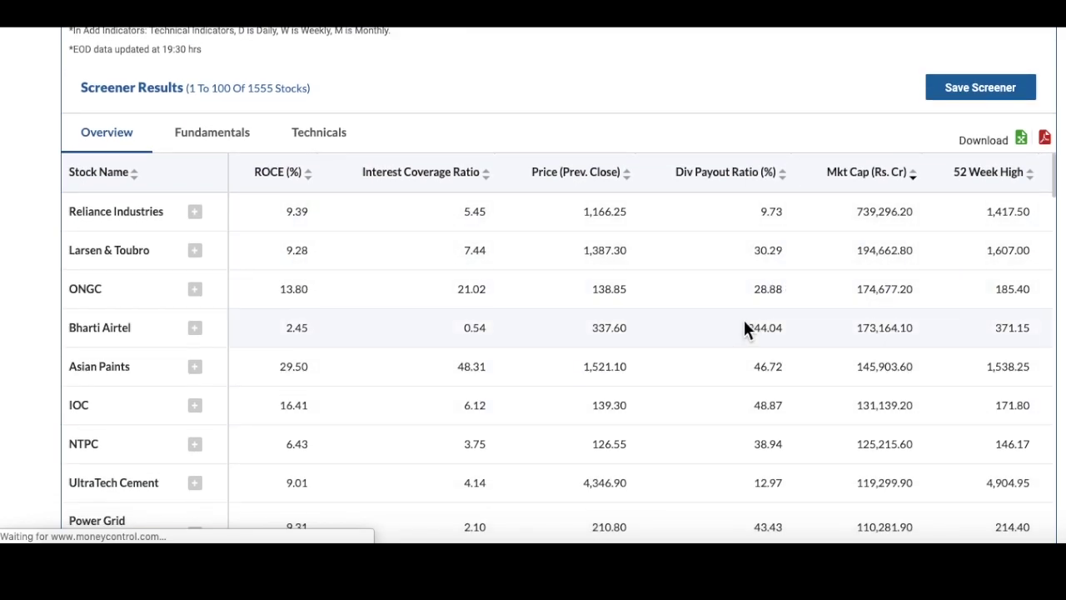
scroll(745, 328, "up", 1)
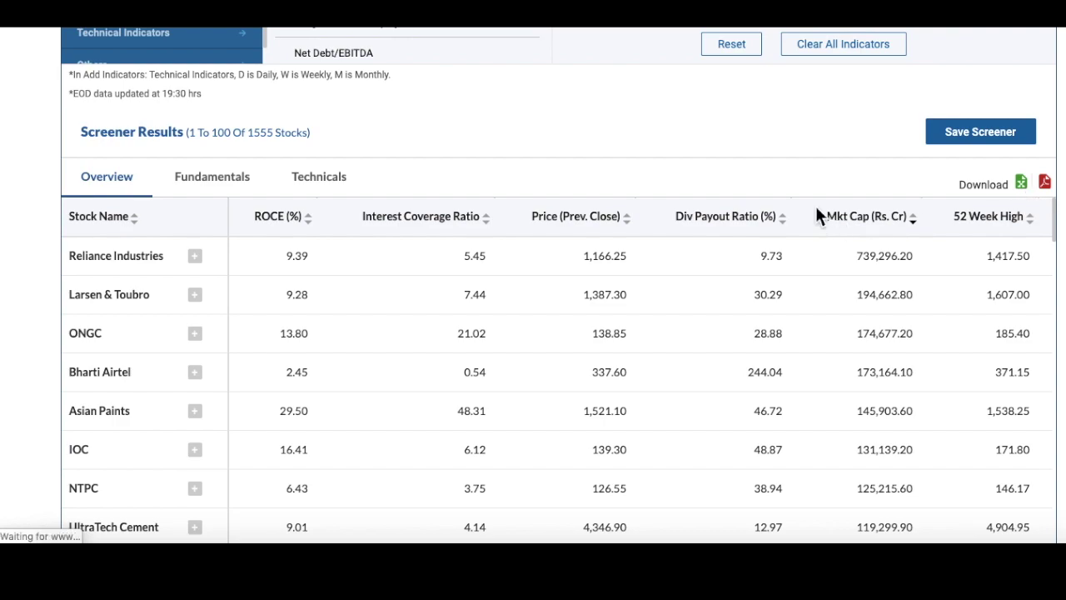
left_click(1030, 191)
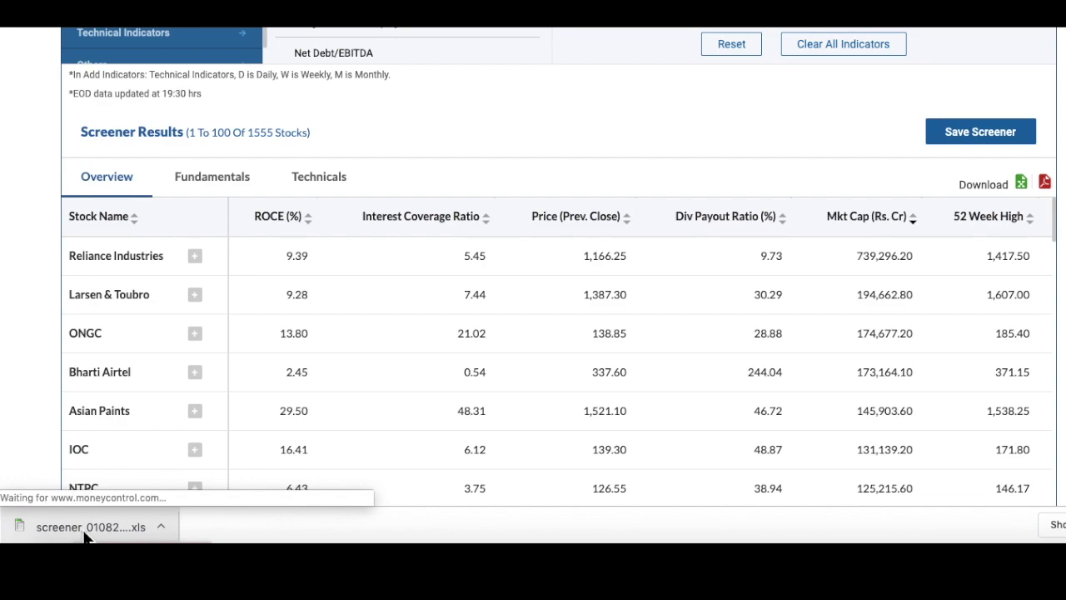
Step: Open the downloaded screener file in the spreadsheet program and freeze the panes above row 9
left_click(88, 536)
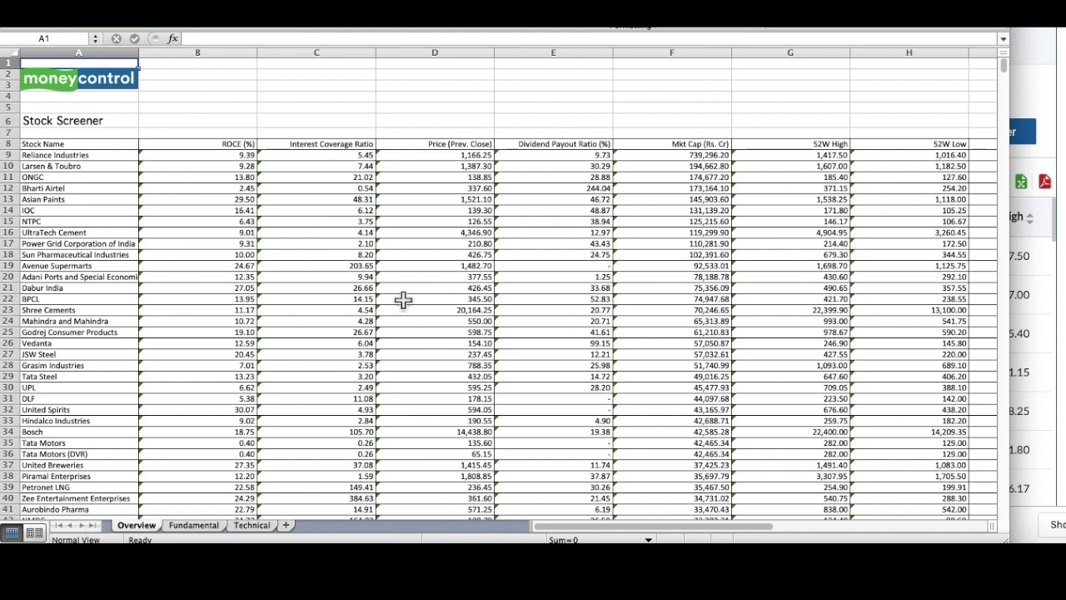
left_click(8, 156)
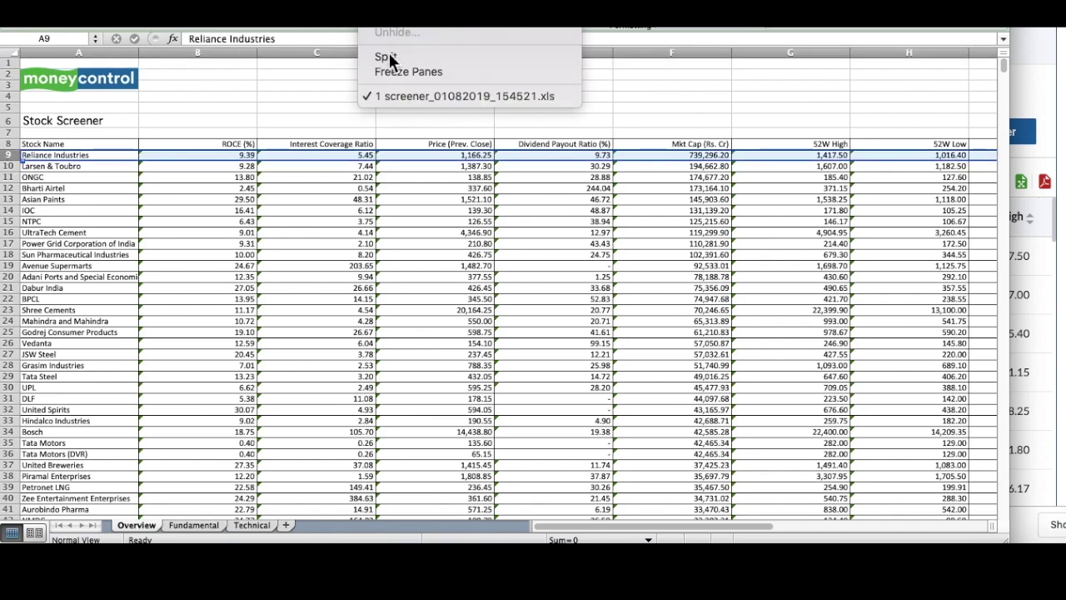
left_click(389, 70)
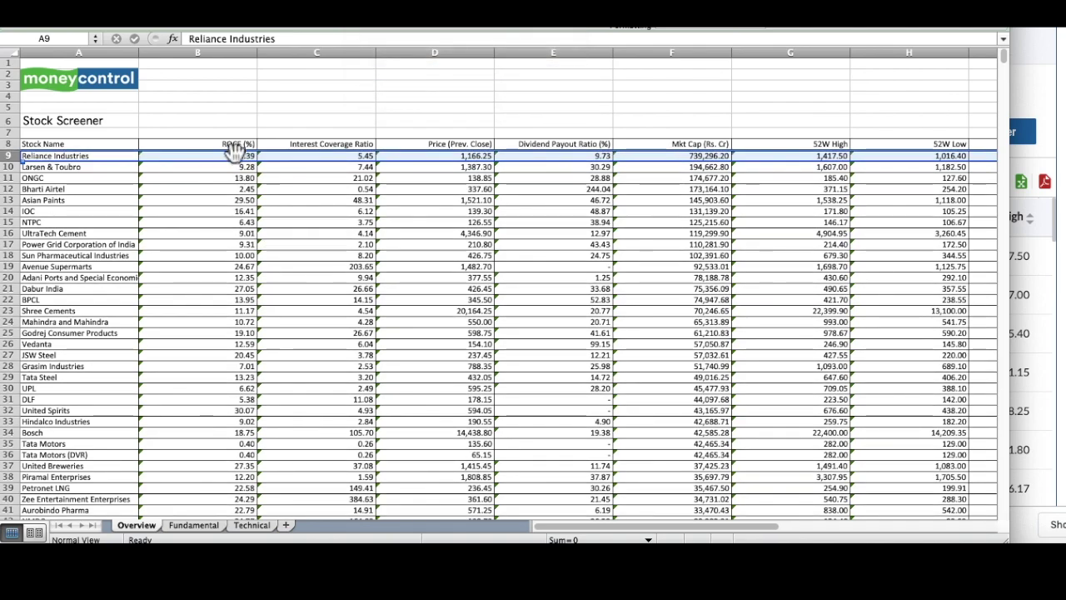
Step: Fill the ROCE (%), Interest Coverage Ratio and Mkt Cap (Rs. Cr) header cells in row 8 with yellow
left_click(231, 144)
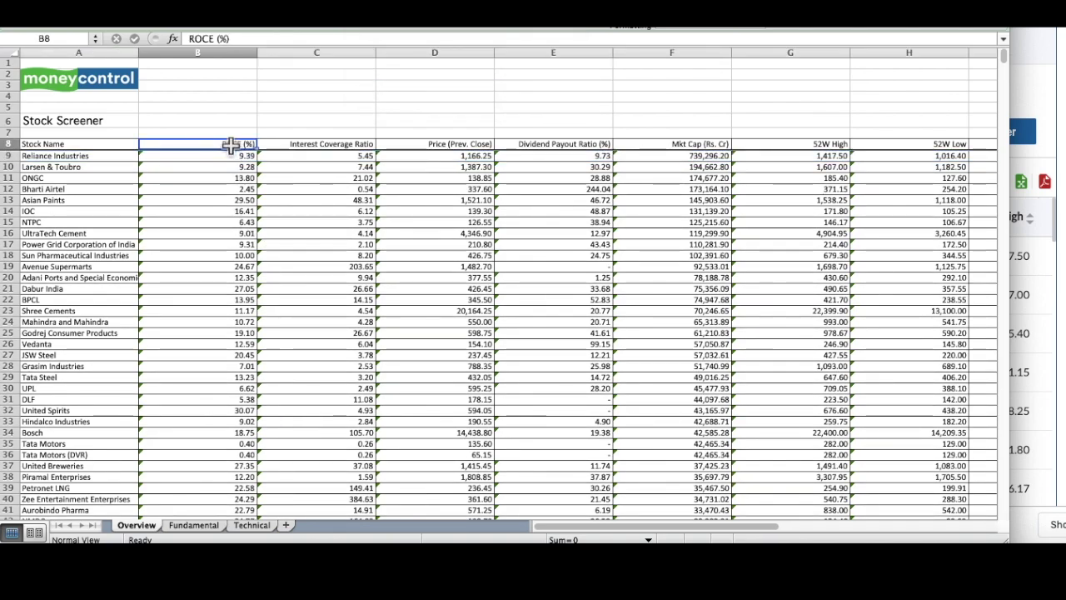
left_click(231, 30)
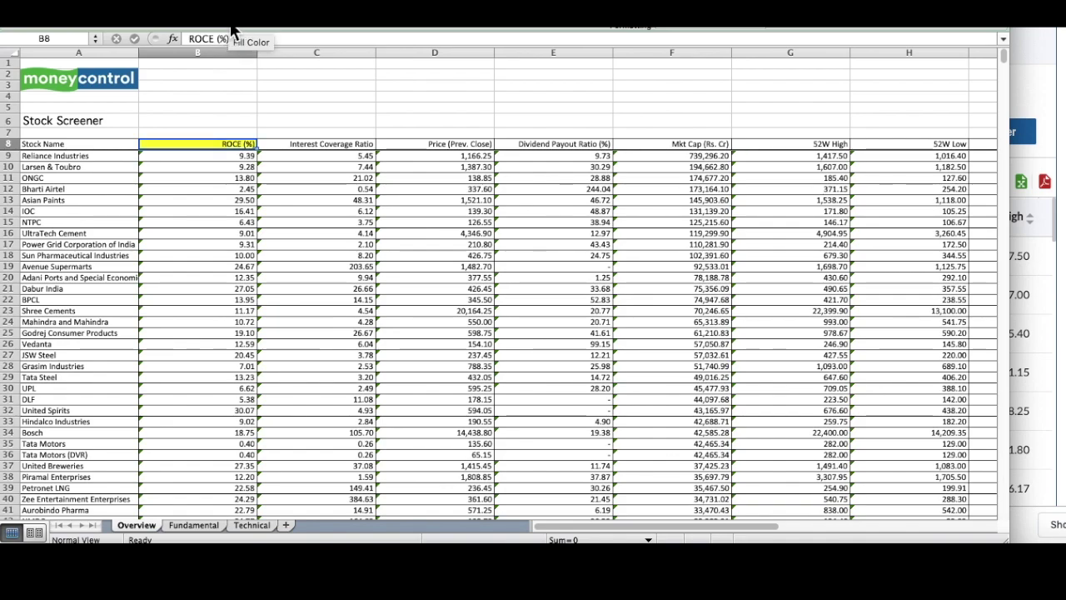
key("Right")
left_click(232, 31)
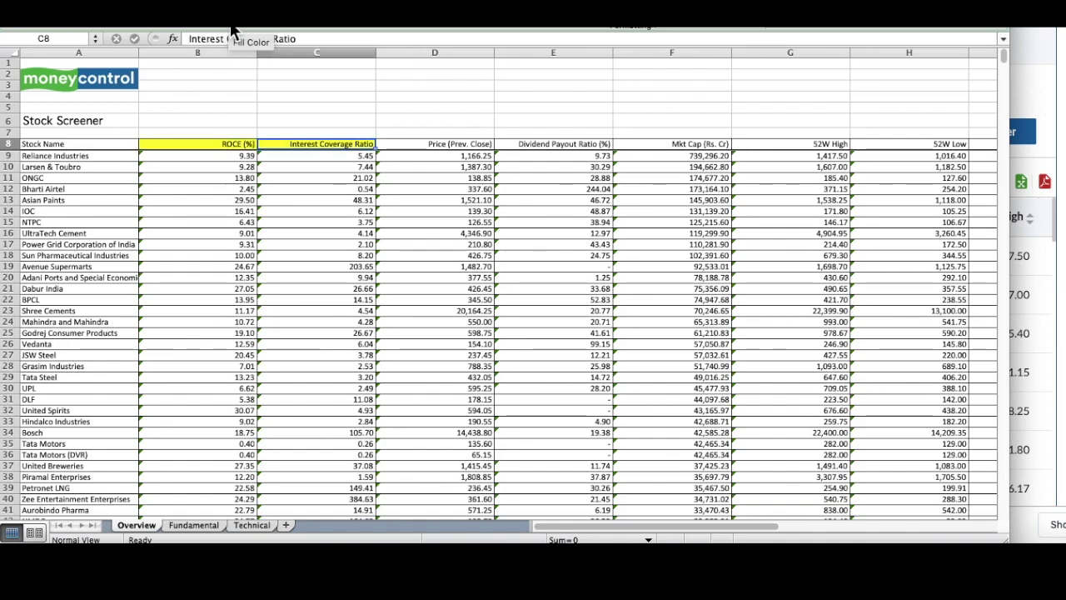
key("Right")
key("Right")
key("Right")
key("Right")
key("Left")
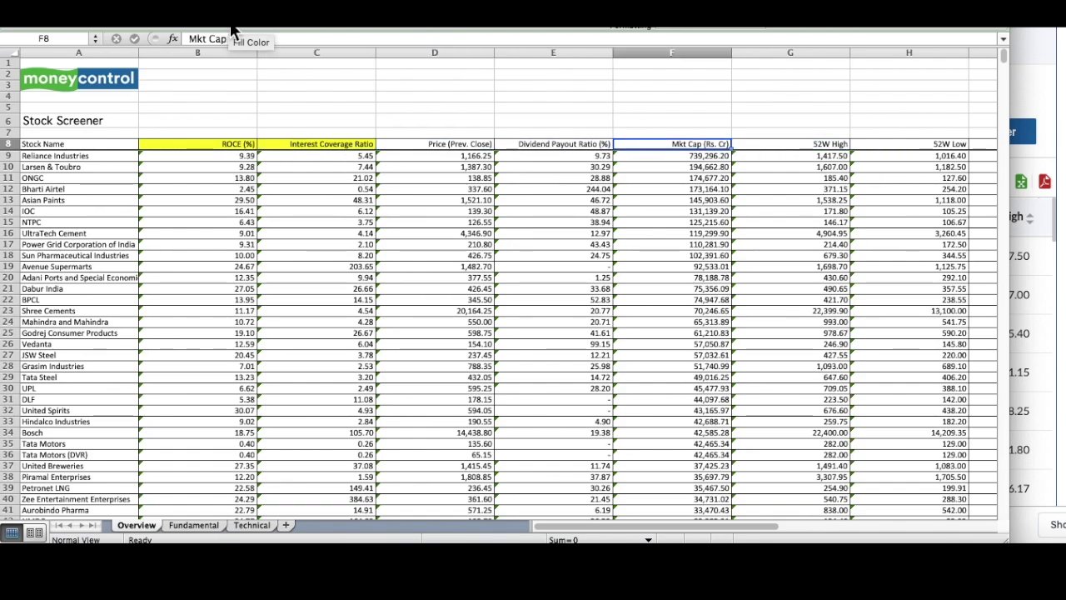
left_click(232, 31)
key("Down")
key("Down")
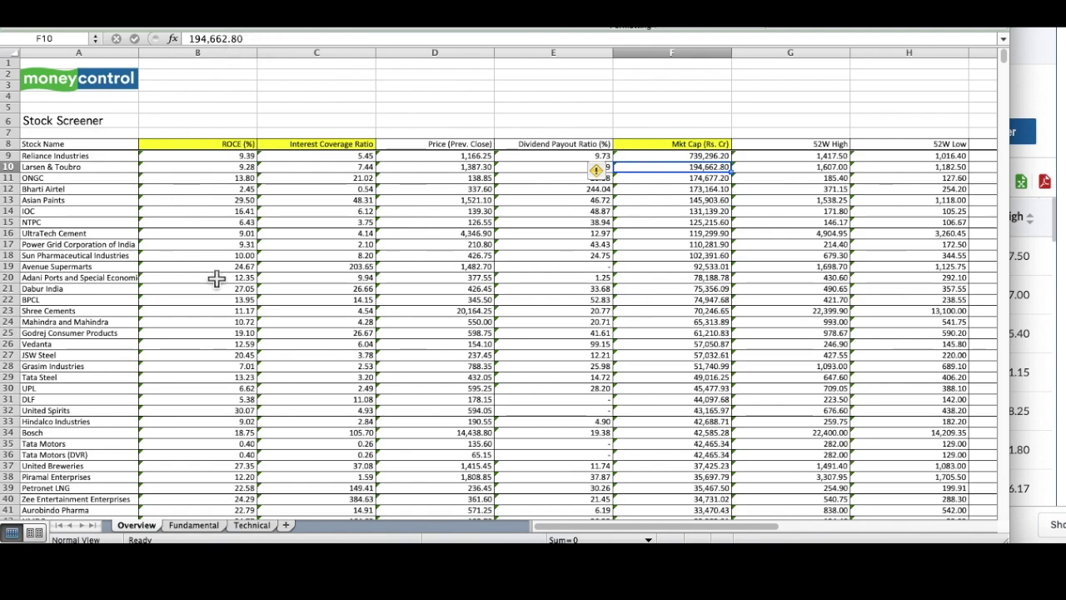
Step: Convert all ROCE and Interest Coverage Ratio values stored as text, from B9 to C1563, into numbers
left_click(239, 158)
key("Right")
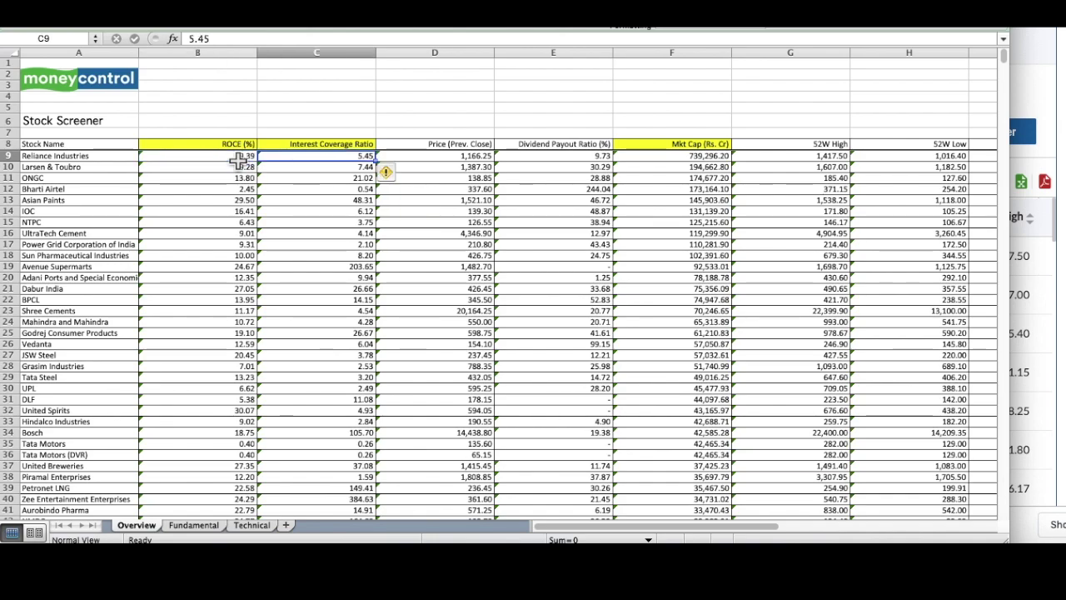
key("Left")
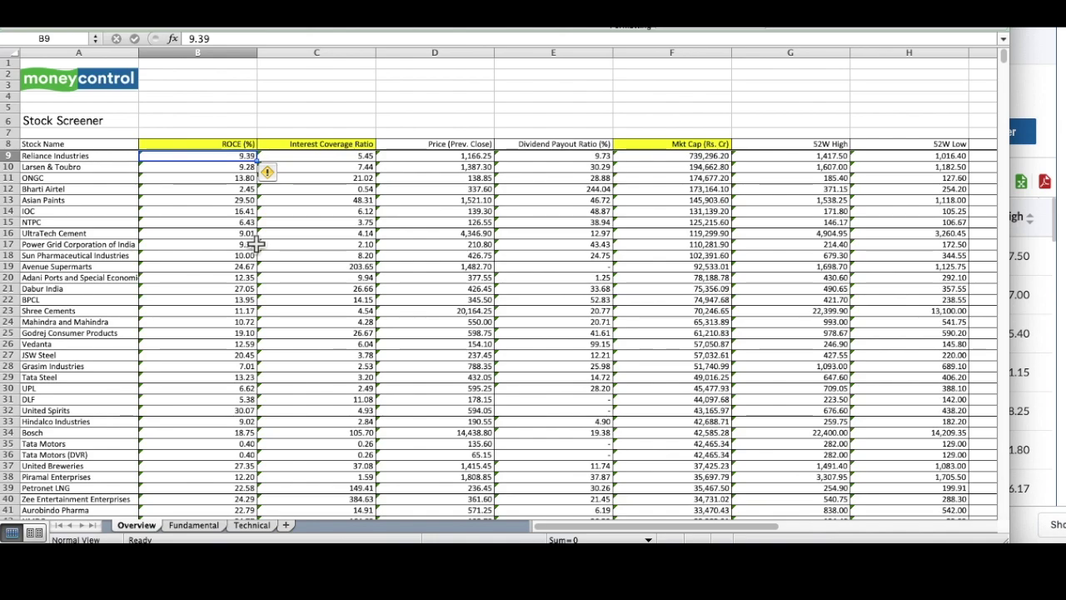
key("shift+Right")
key("ctrl+shift+Down")
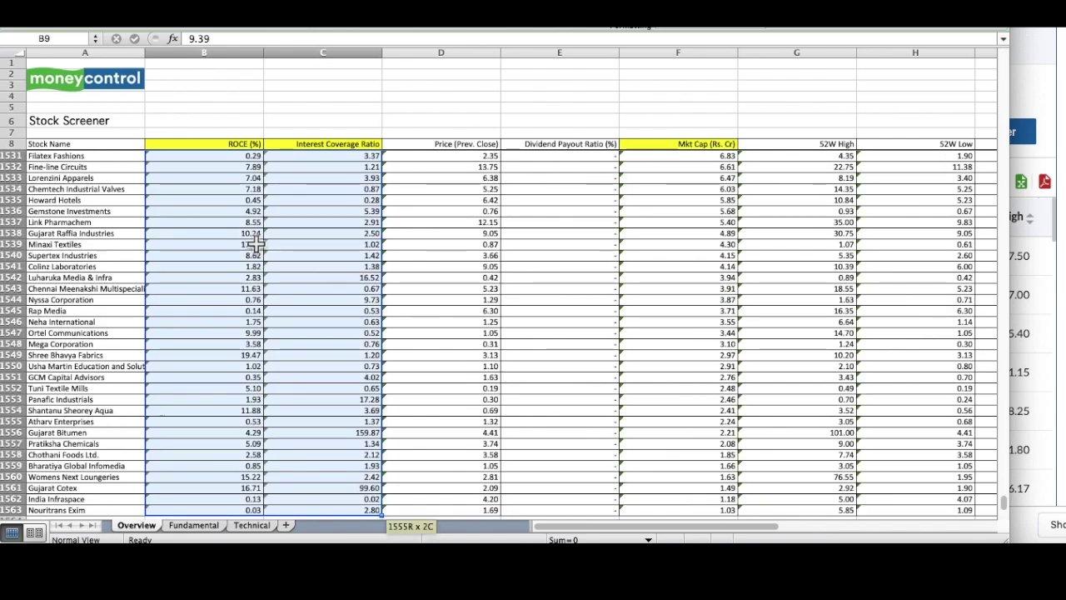
key("shift+Up")
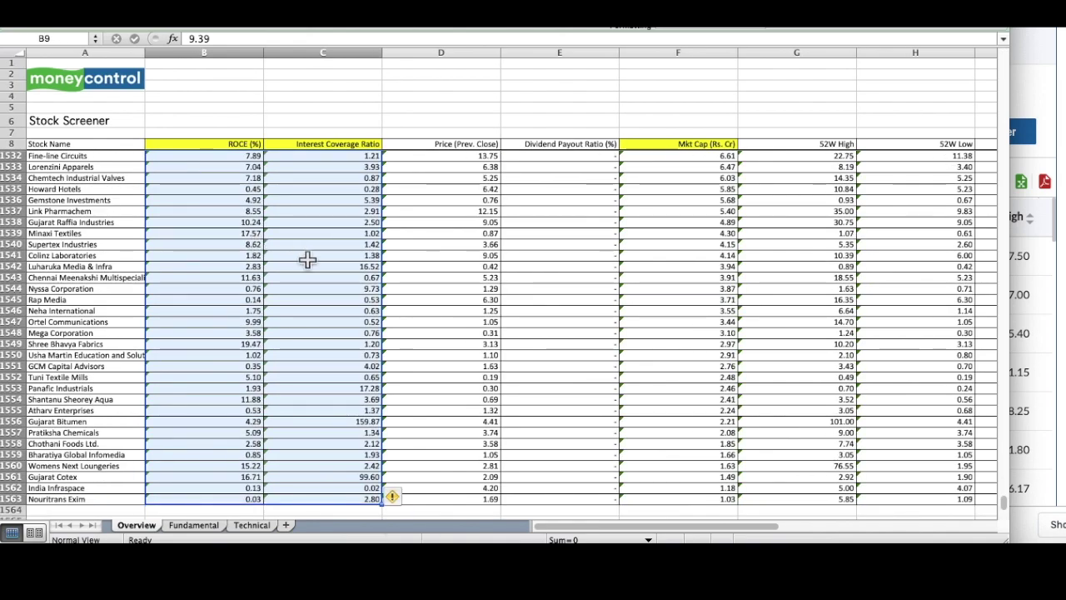
left_click(403, 496)
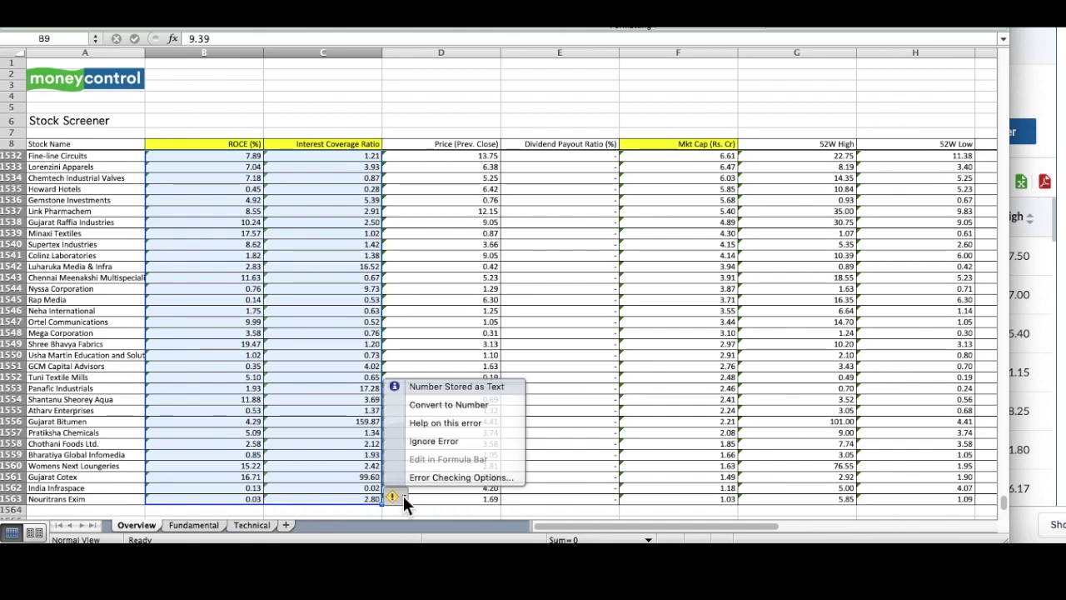
left_click(432, 406)
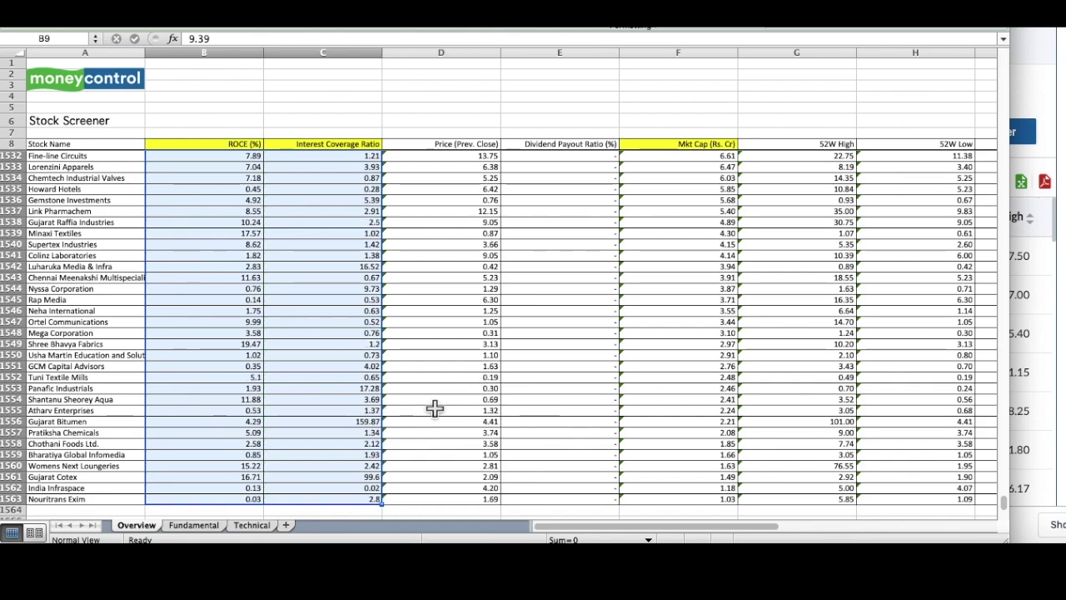
left_click(322, 379)
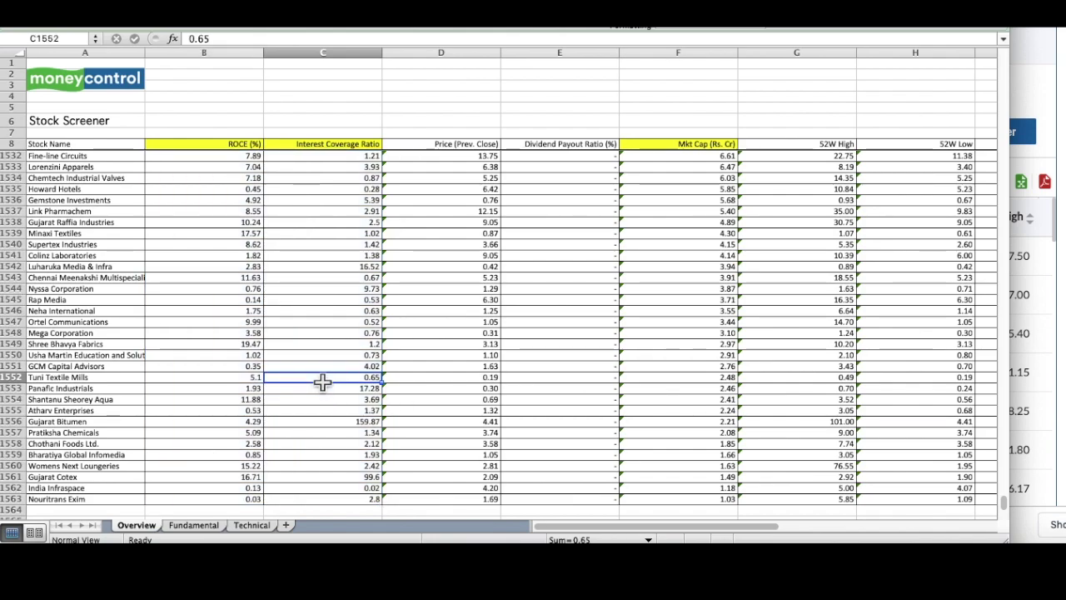
Step: Convert the Mkt Cap (Rs. Cr) values stored as text, from F9 to F1563, into numbers
key("ctrl+Up")
key("Up")
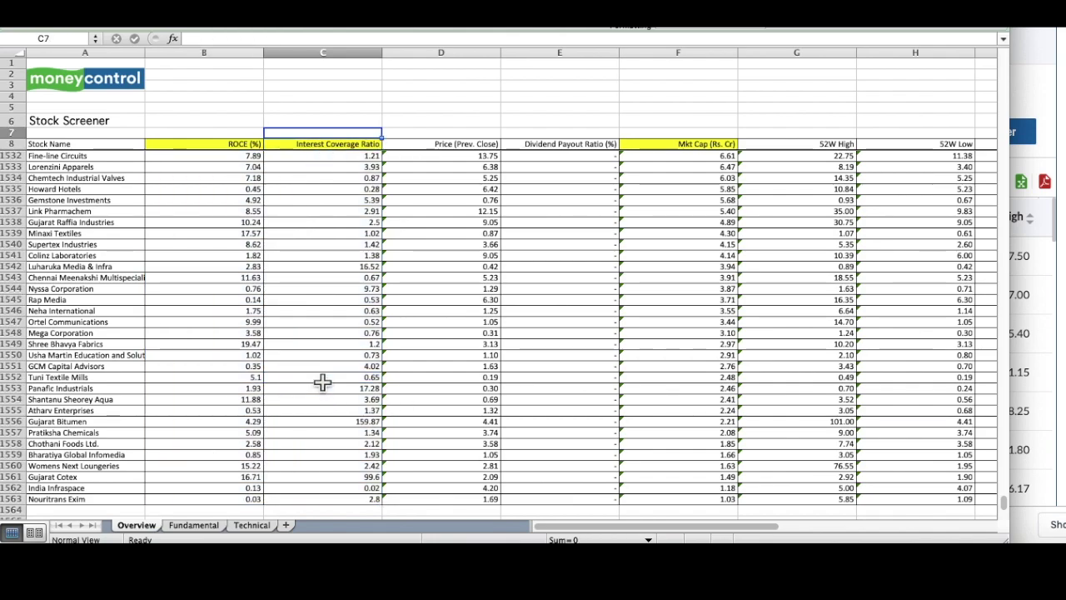
key("Down")
key("Down")
key("Left")
key("Right")
key("Right")
key("Right")
key("Right")
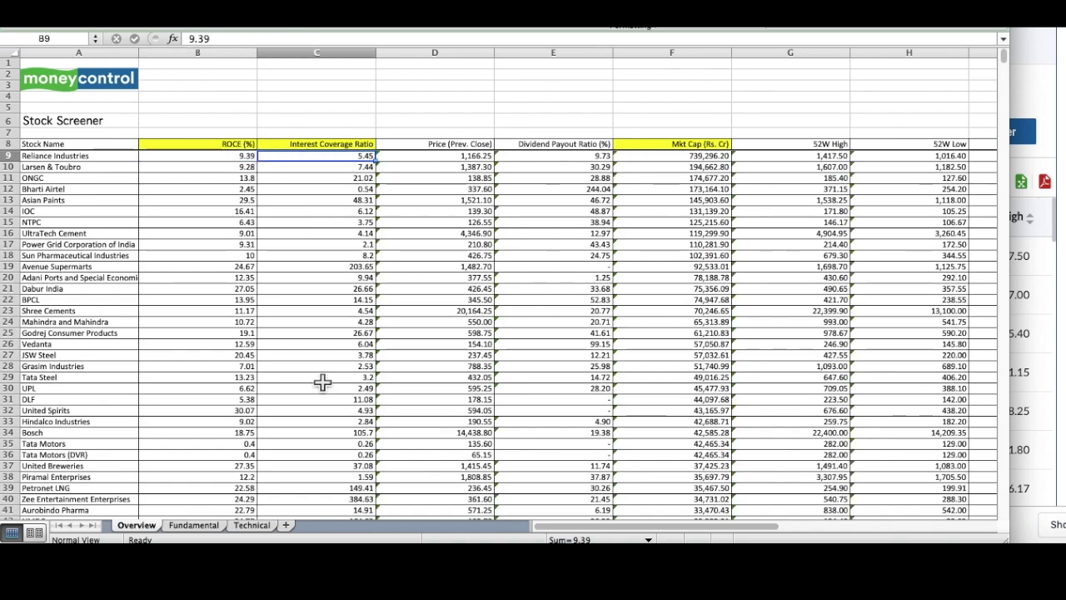
key("Up")
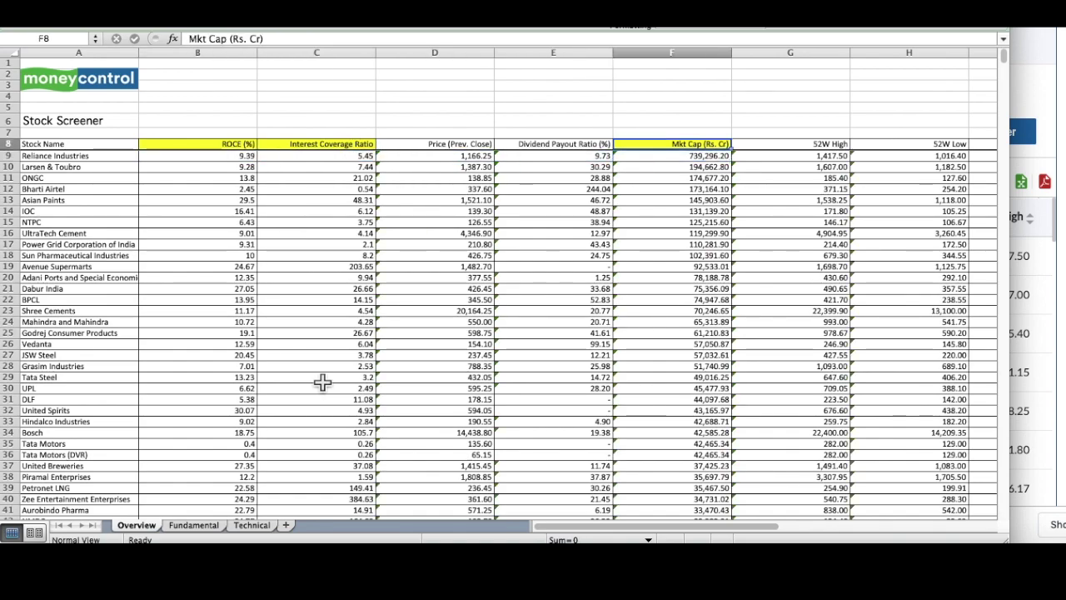
key("Down")
key("ctrl+shift+Down")
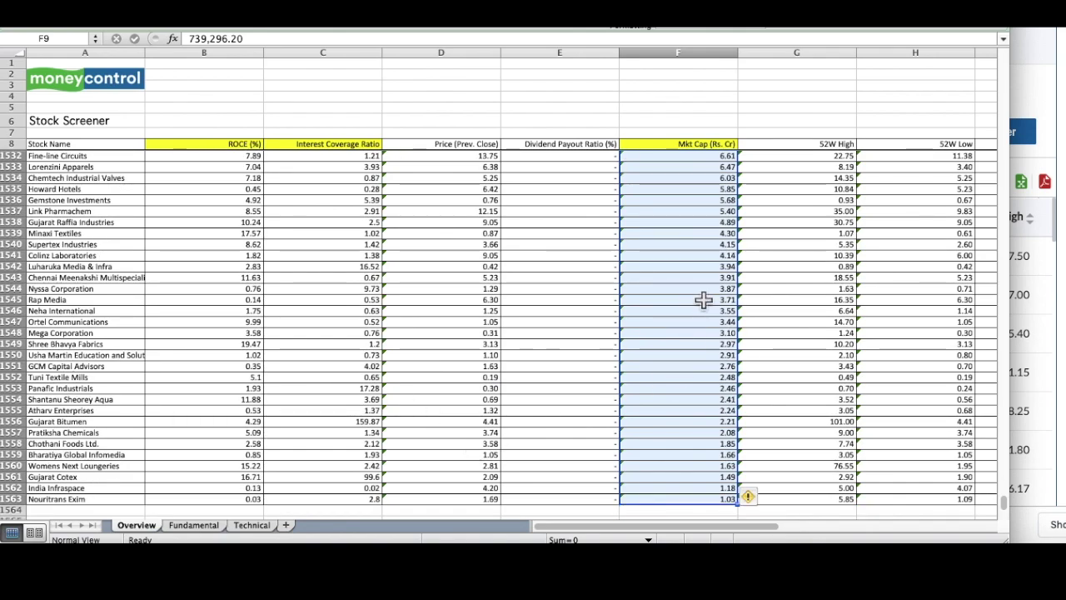
left_click(754, 497)
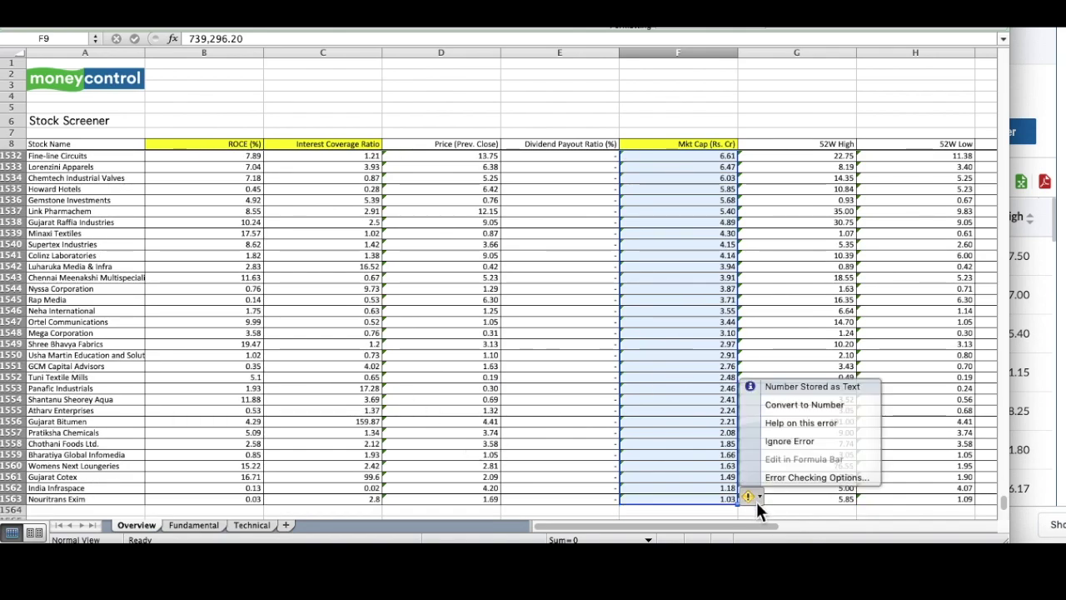
left_click(781, 408)
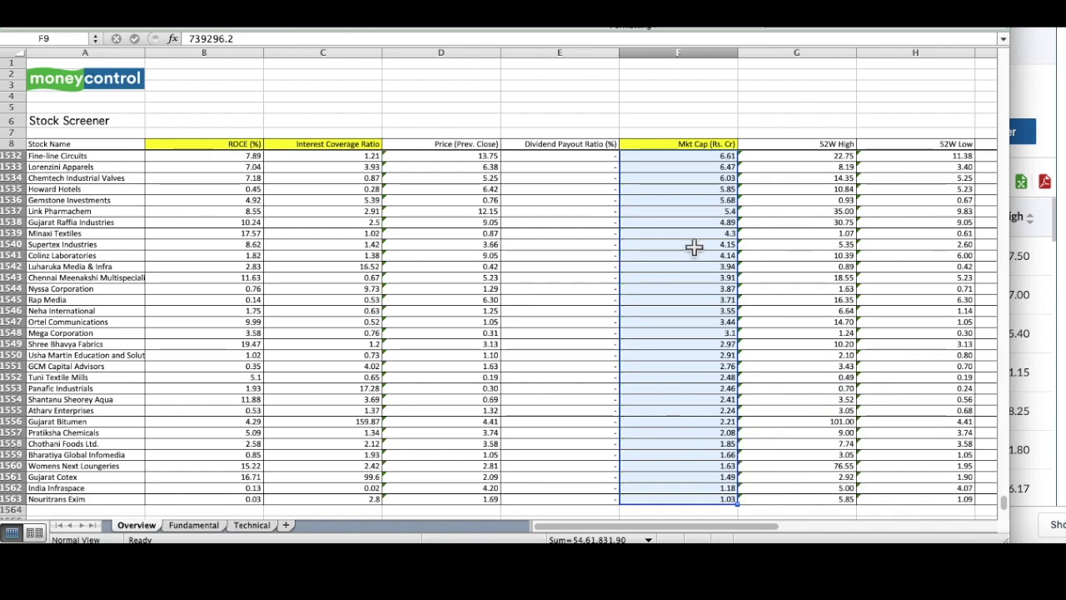
left_click(696, 145)
key("Down")
key("Down")
key("Down")
key("Down")
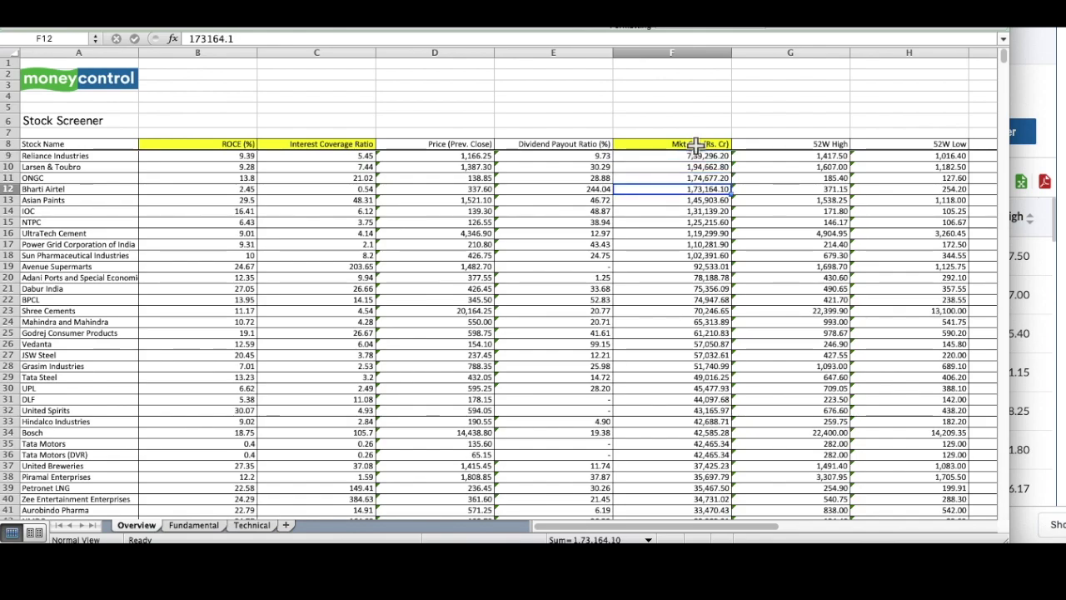
Step: Add filters to the header row of the stock table, covering A8 to I1563
left_click(76, 147)
key("ctrl+shift+Right")
key("shift+Down")
key("shift+Down")
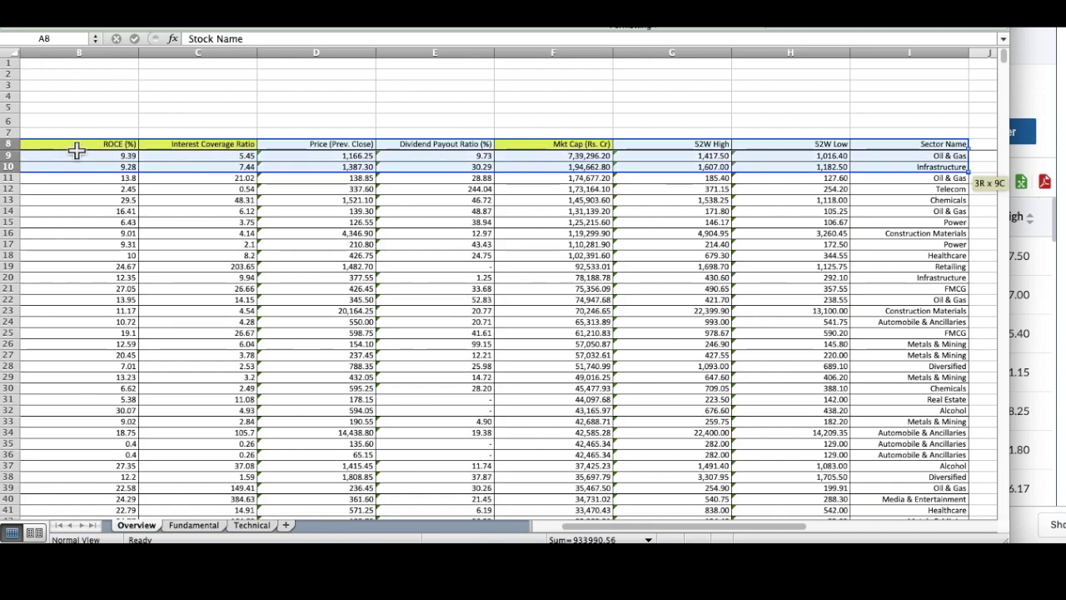
key("ctrl+shift+Down")
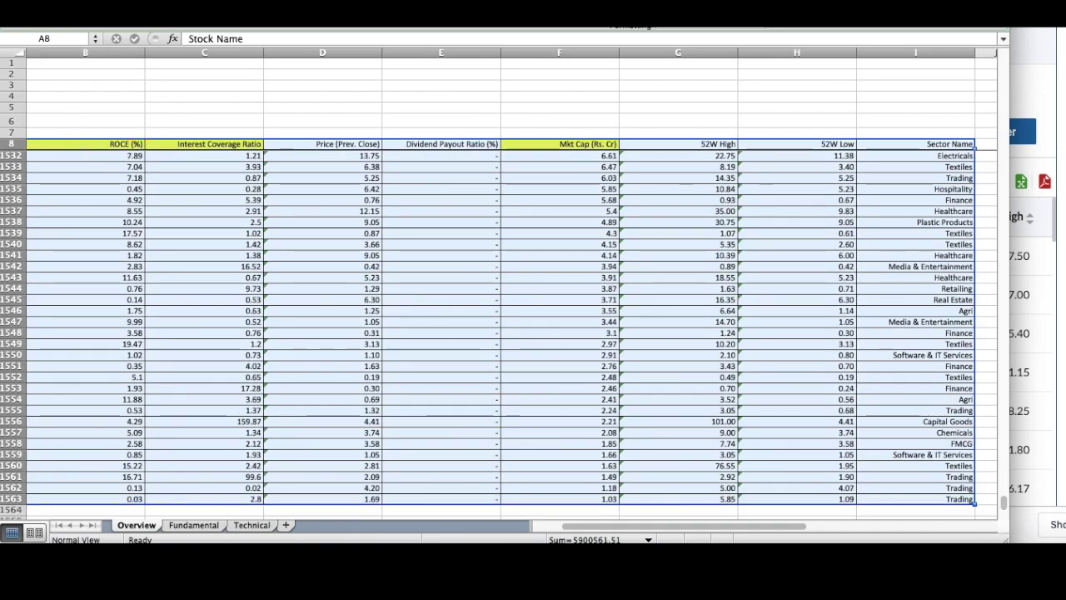
key("ctrl+BackSpace")
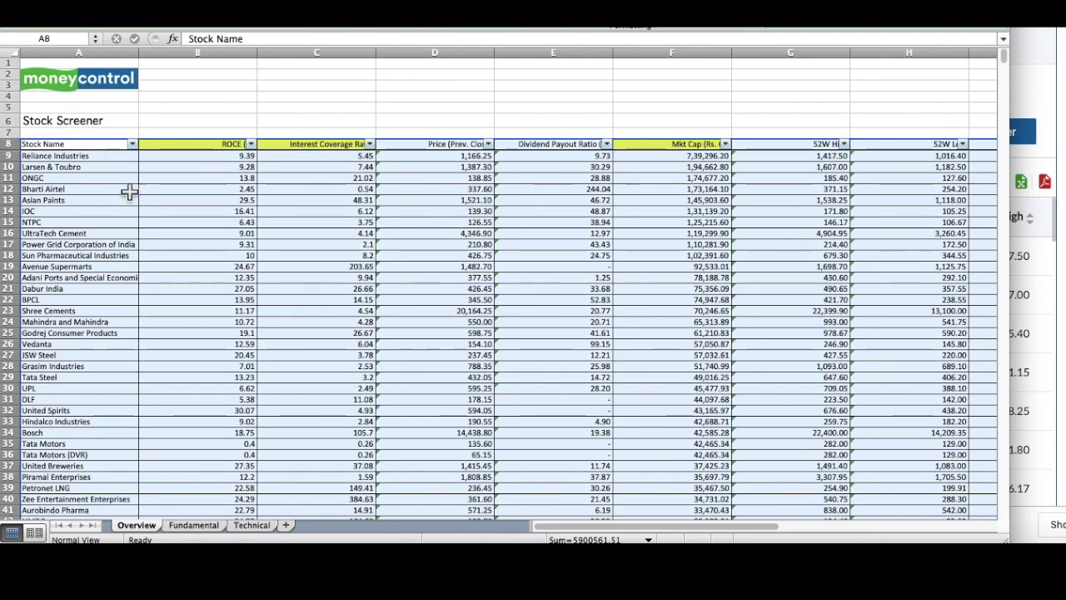
left_click(152, 211)
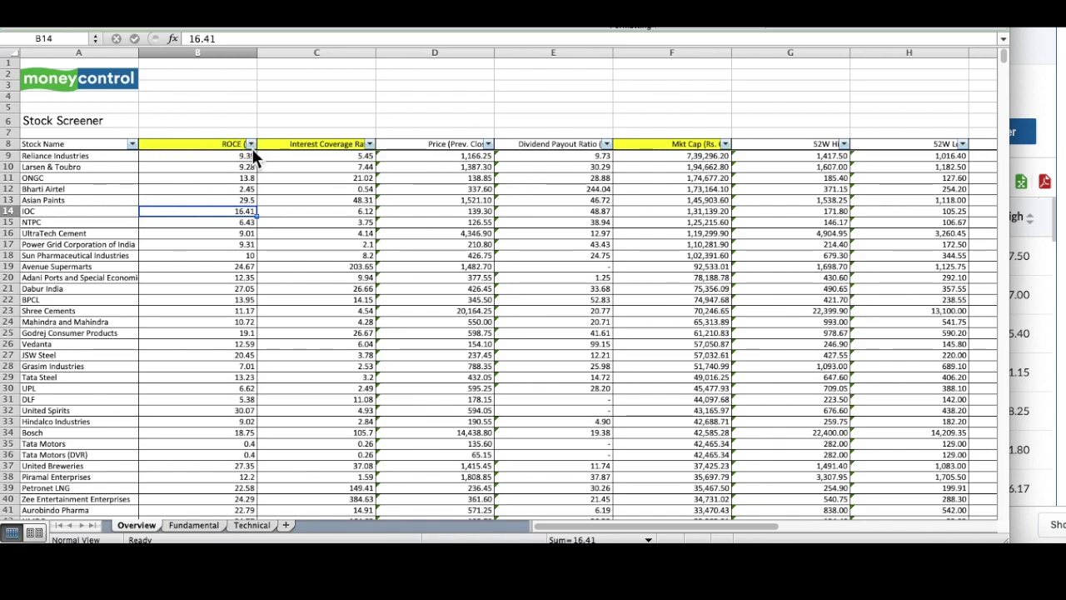
Step: Filter the ROCE (%) column to show only values greater than 15
left_click(251, 144)
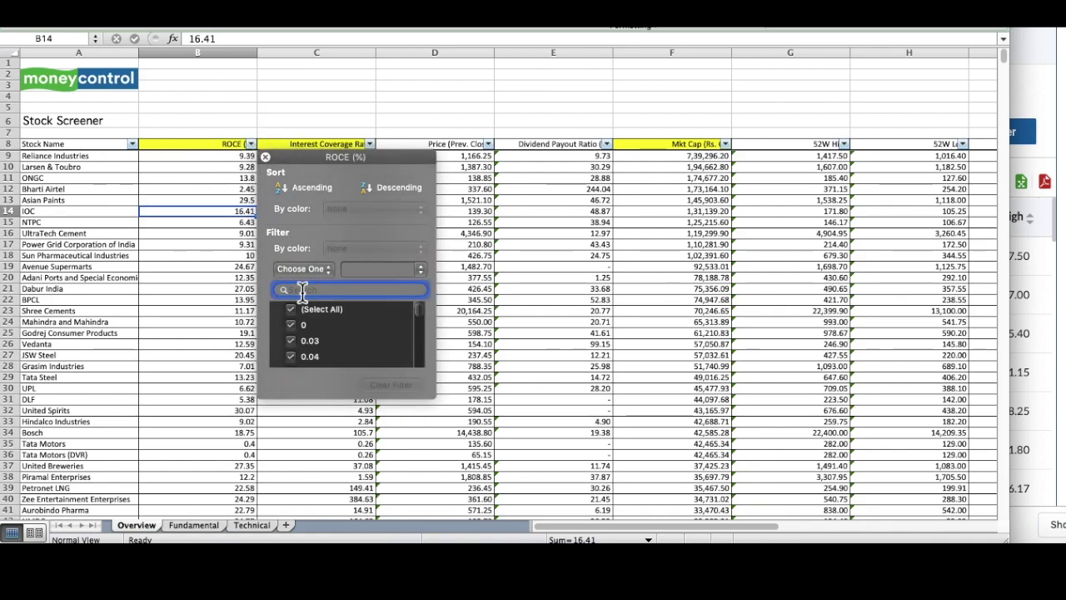
left_click(319, 267)
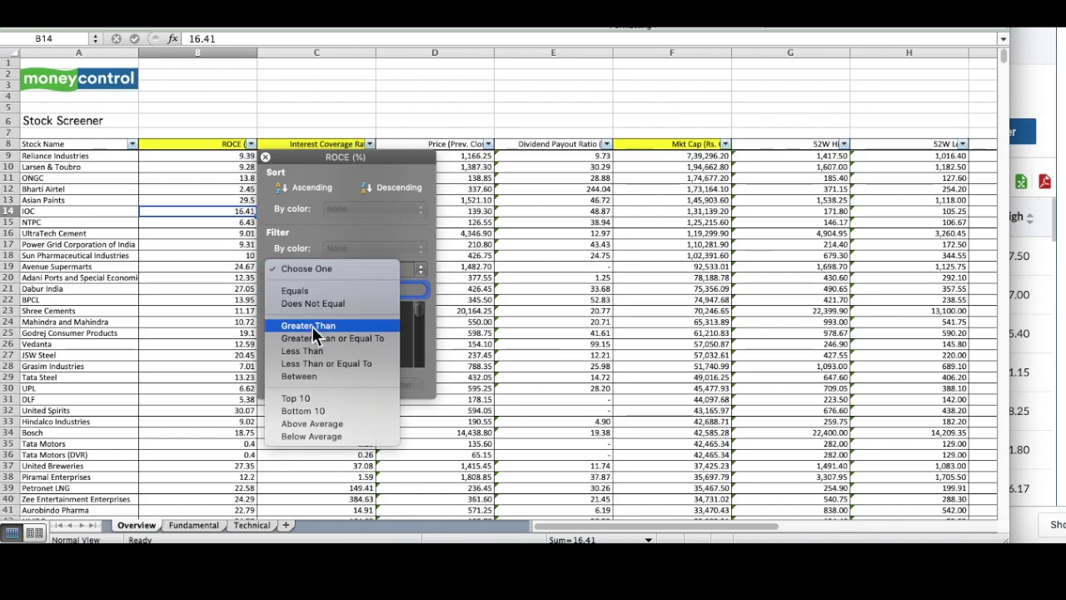
left_click(312, 327)
left_click(371, 271)
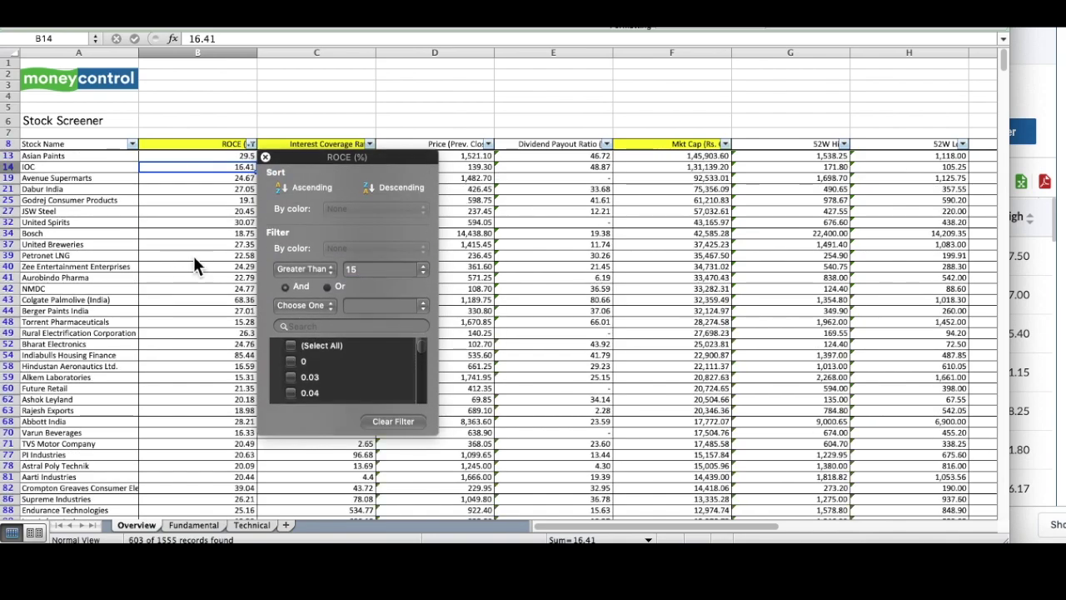
left_click(184, 255)
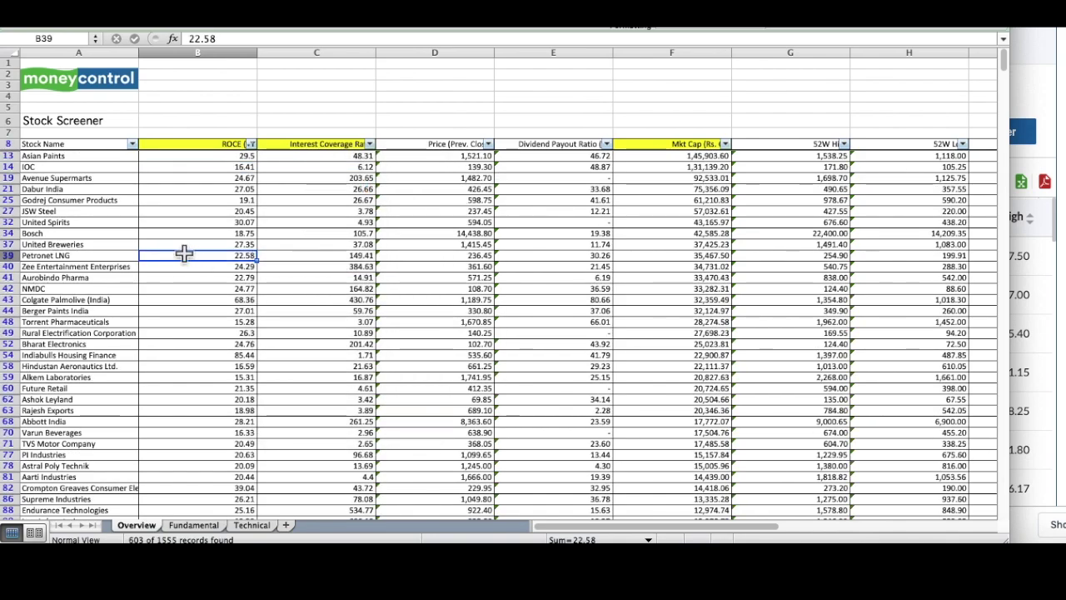
Step: Filter the Interest Coverage Ratio column to show only values greater than 10
left_click(369, 145)
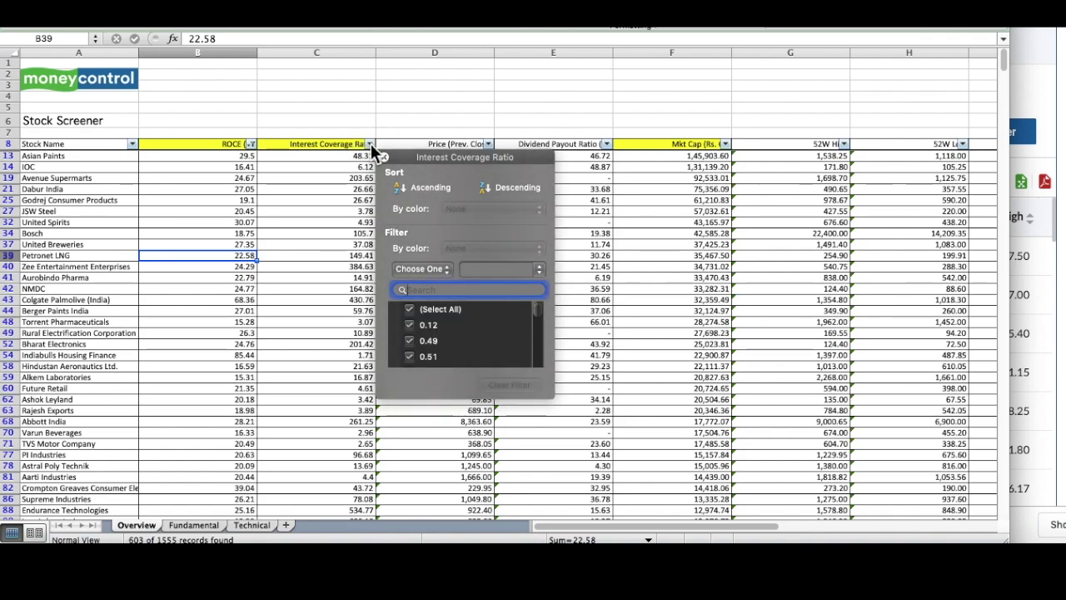
left_click(418, 273)
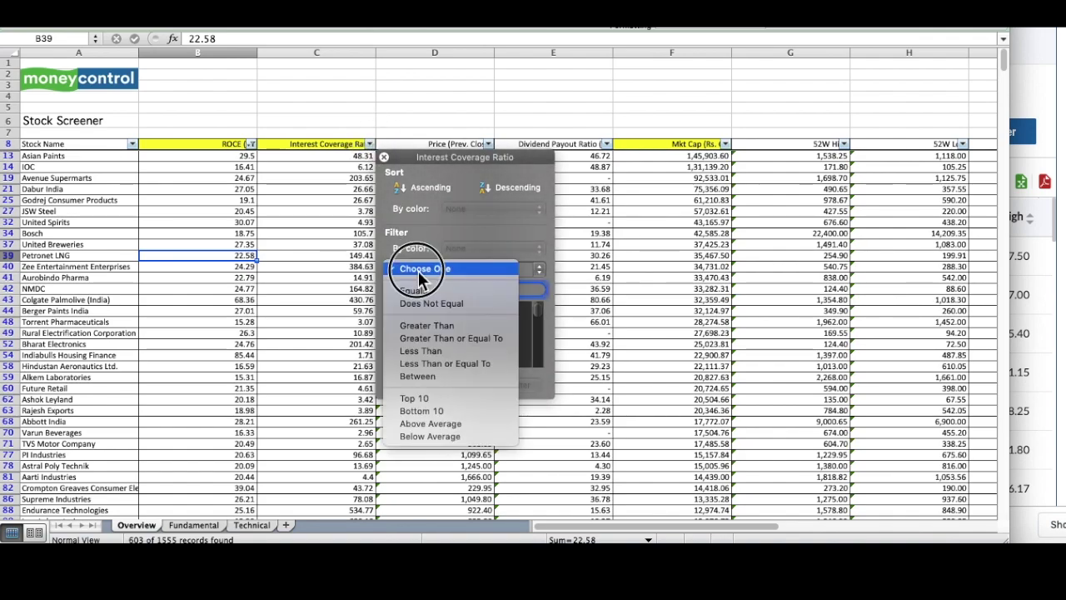
left_click(420, 327)
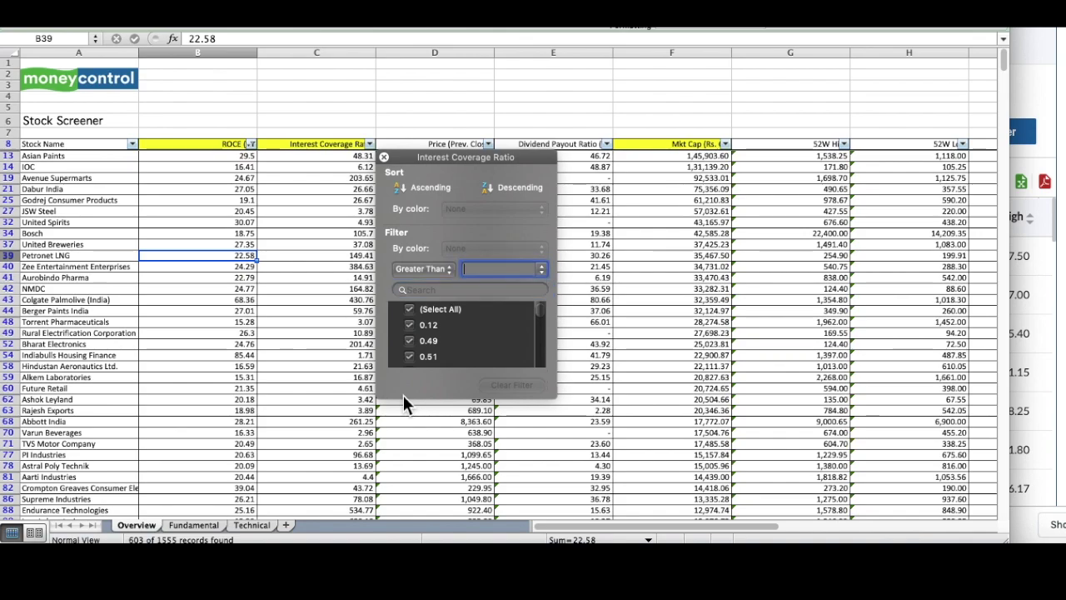
type("10")
left_click(320, 242)
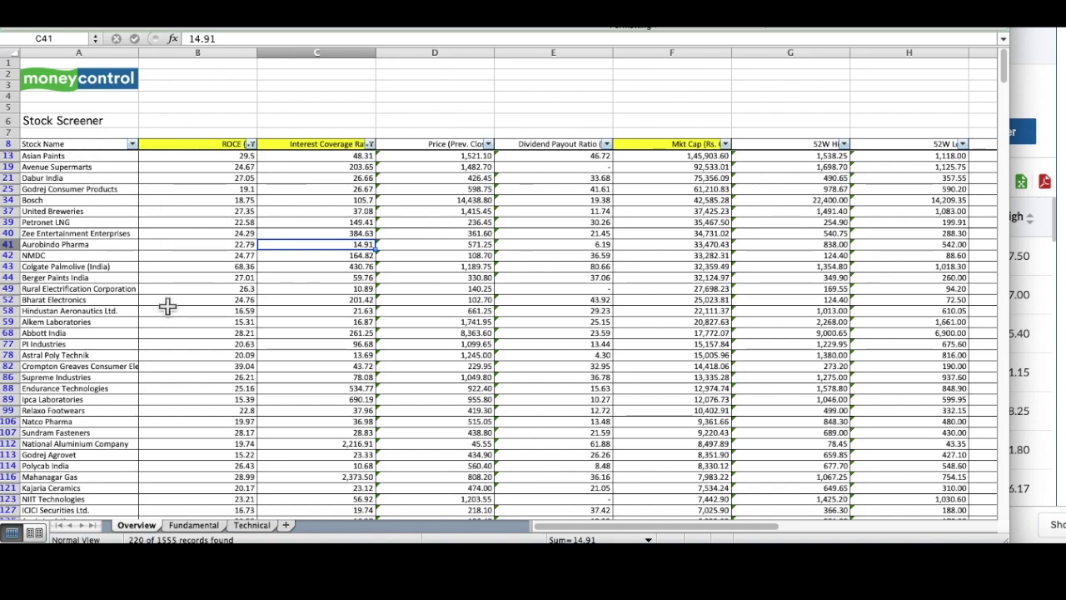
Step: Look over the filtered stocks and the Mkt Cap (Rs. Cr) values of the first rows
left_click(179, 342)
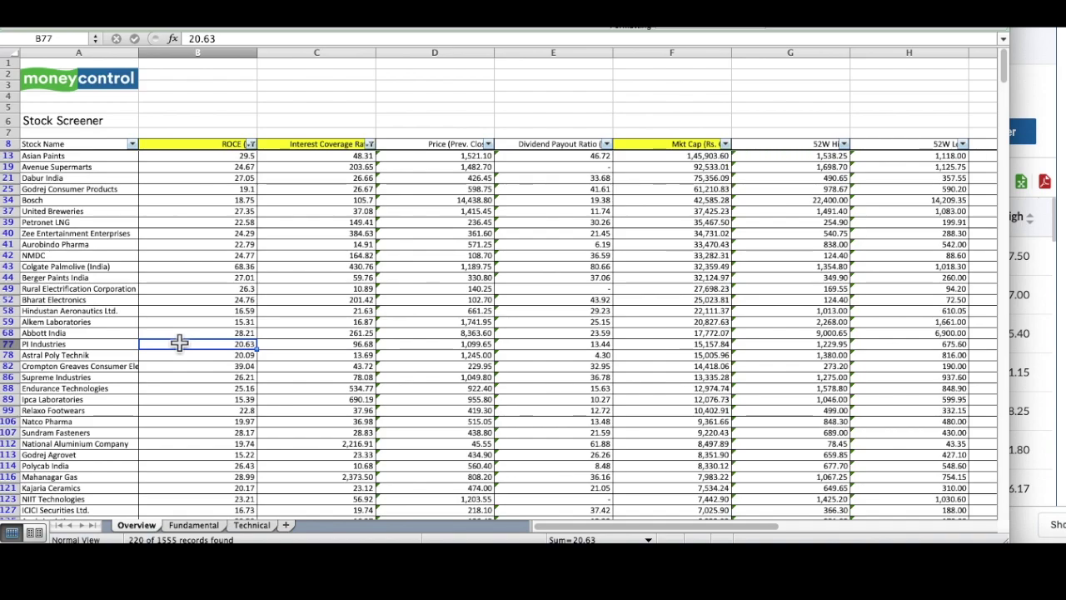
key("Left")
key("ctrl+Up")
key("Down")
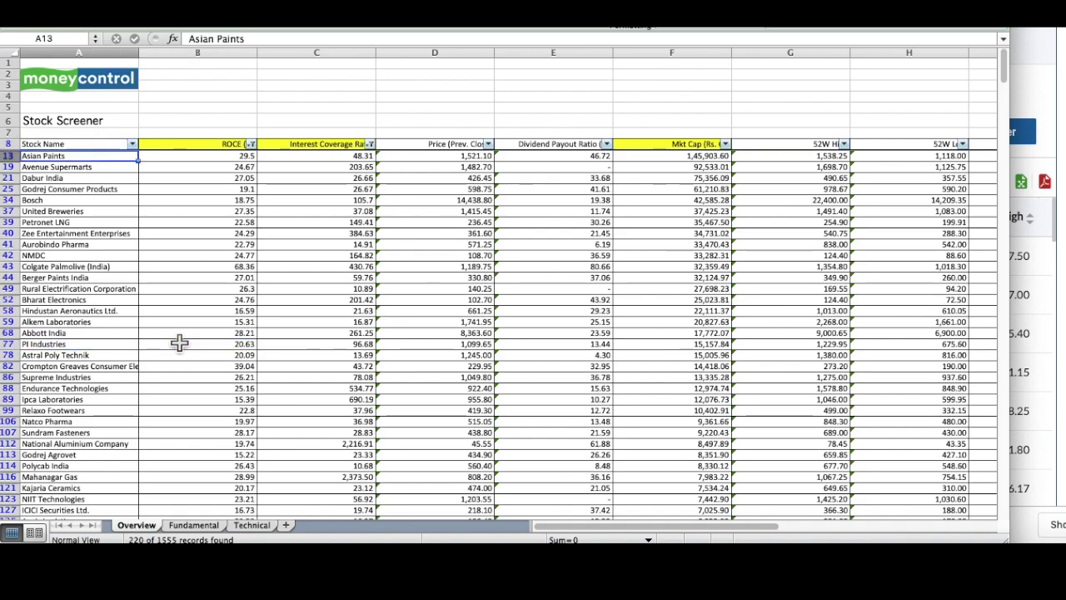
key("Up")
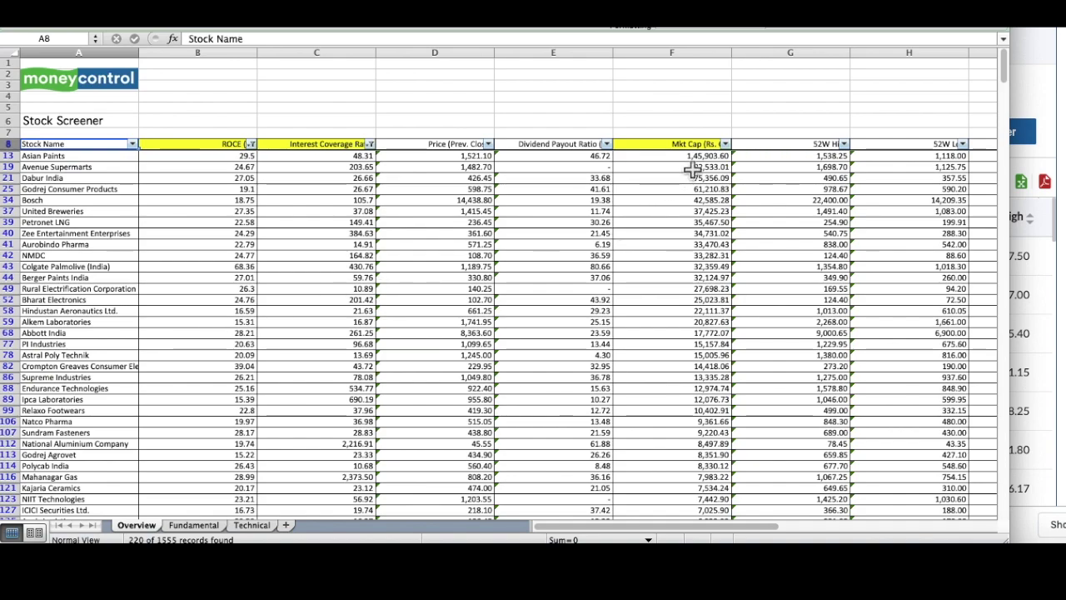
left_click_drag(712, 158, 707, 246)
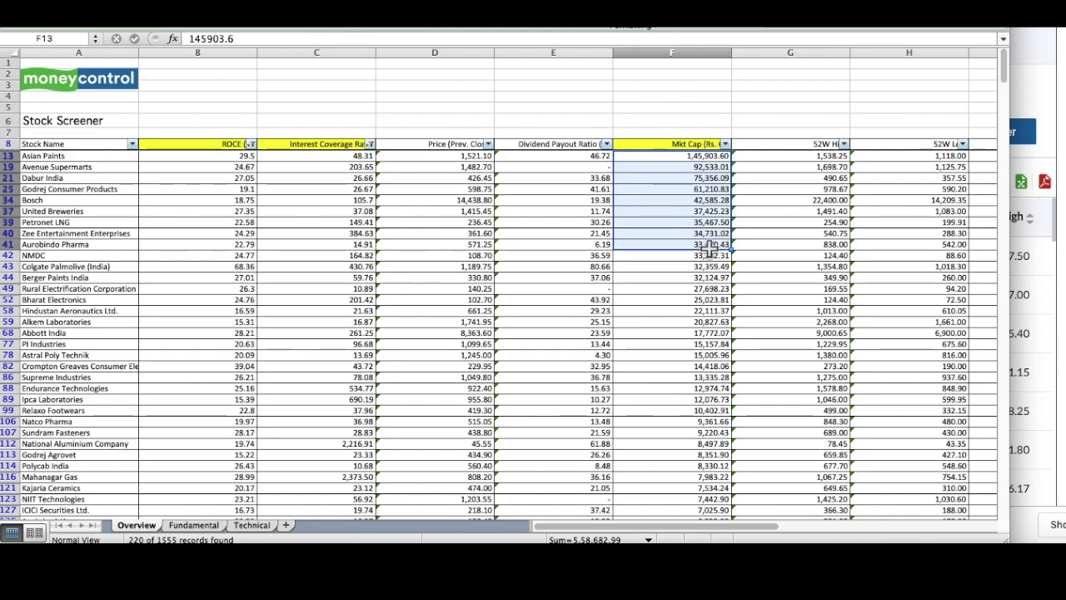
left_click(664, 200)
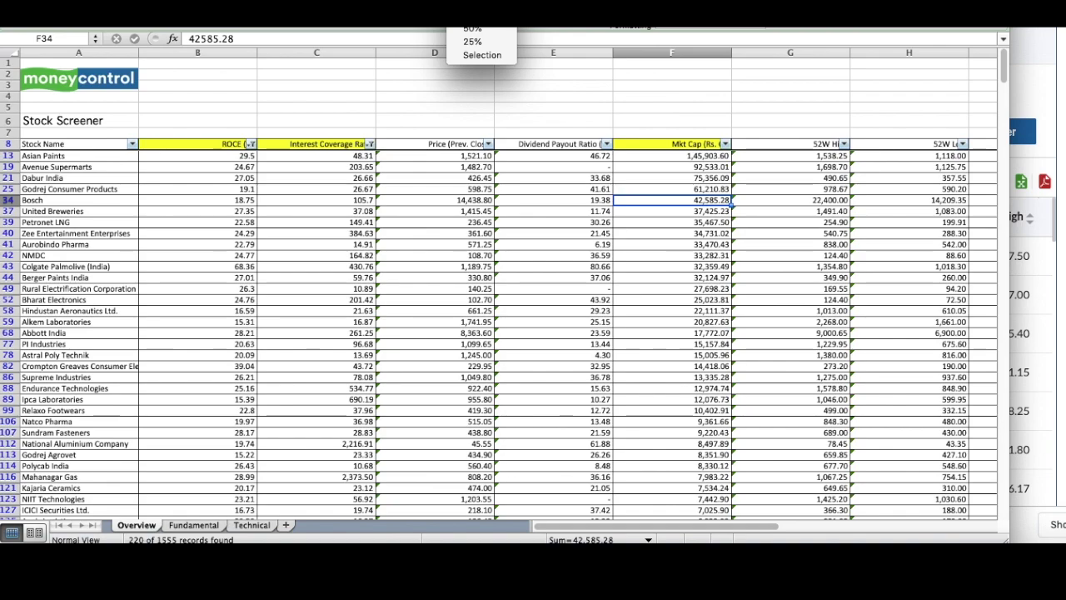
Step: Insert a new column before Stock Name and head it SL in row 8
key("Return")
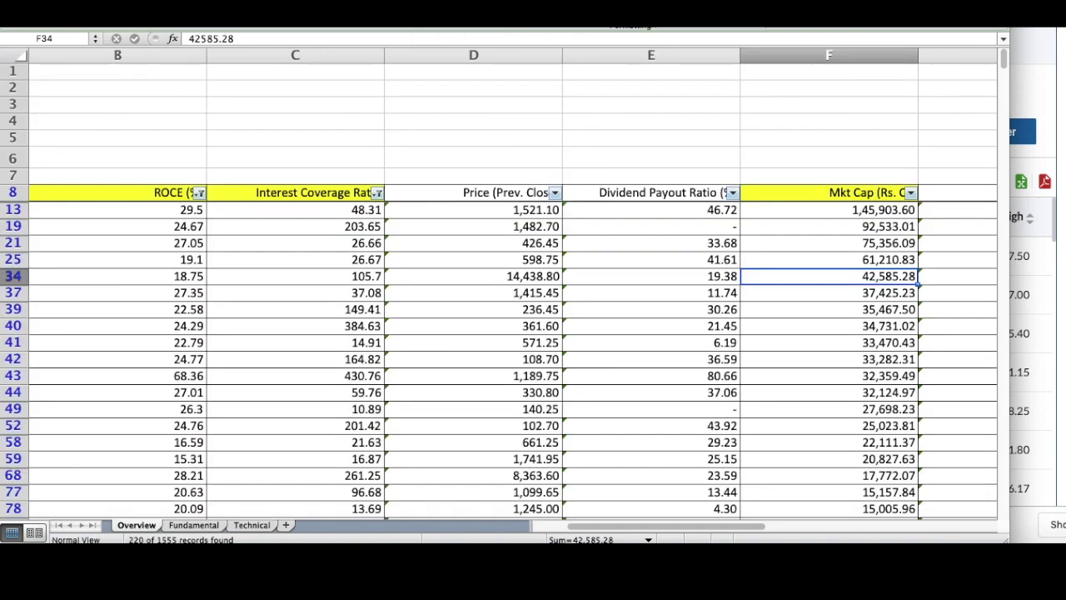
scroll(461, 183, "left", 3)
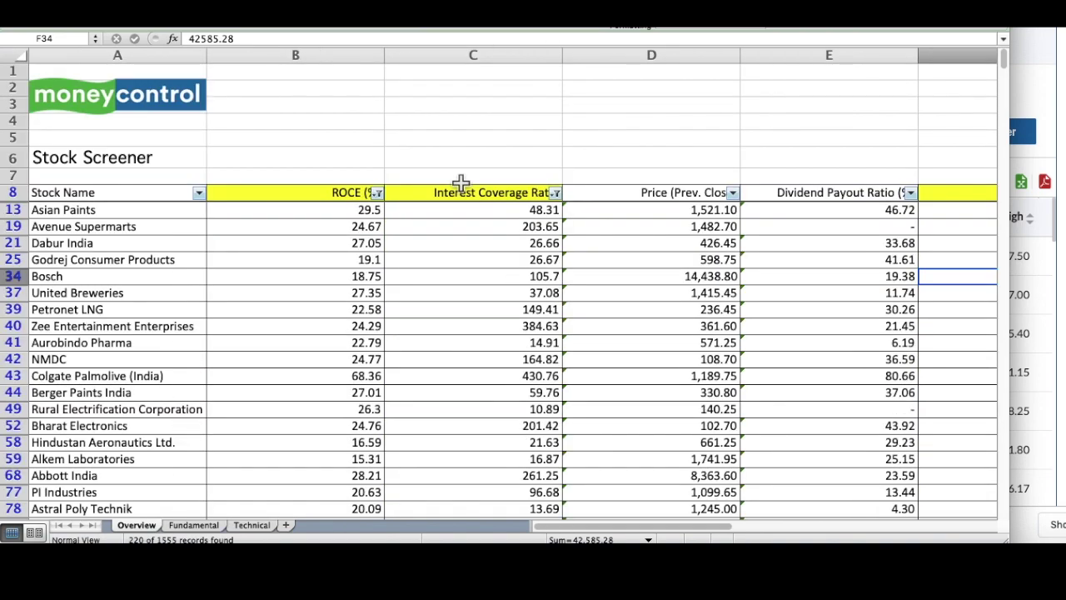
left_click(157, 215)
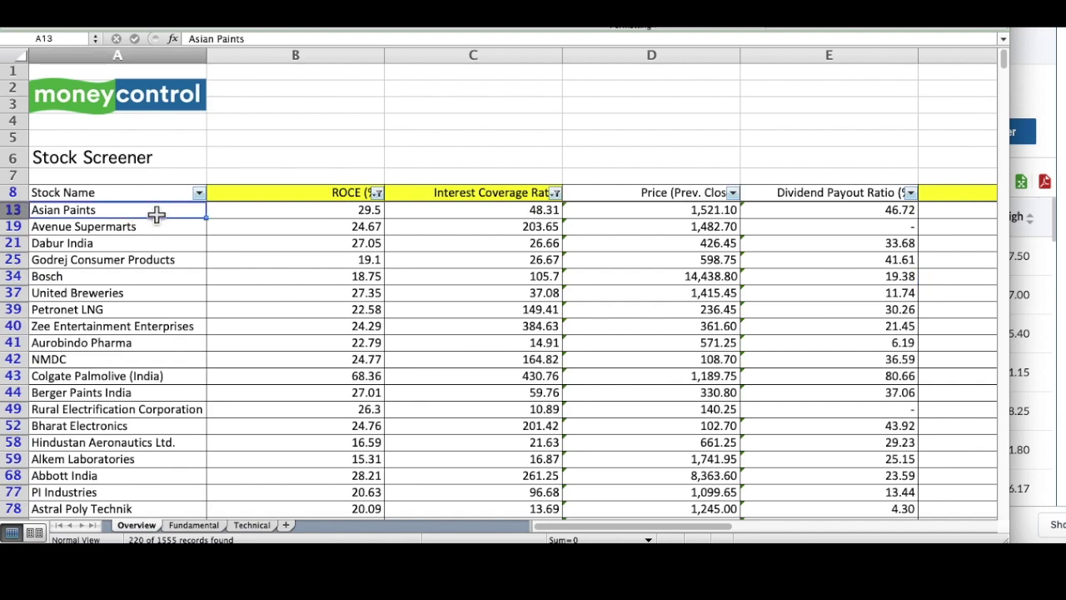
left_click(155, 51)
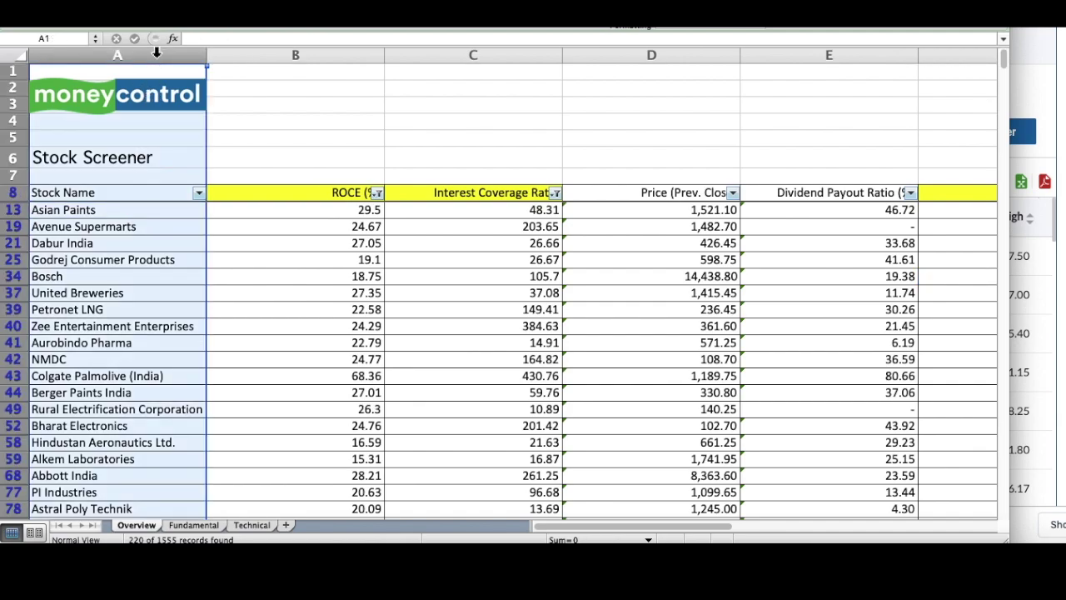
right_click(155, 50)
left_click(181, 126)
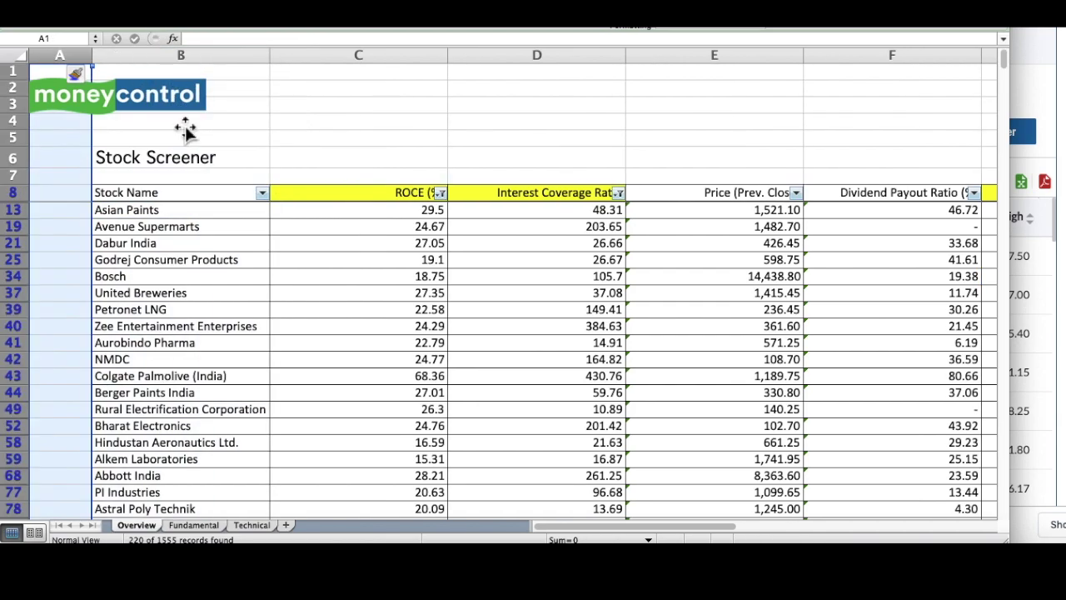
left_click(67, 194)
type("SL")
key("Return")
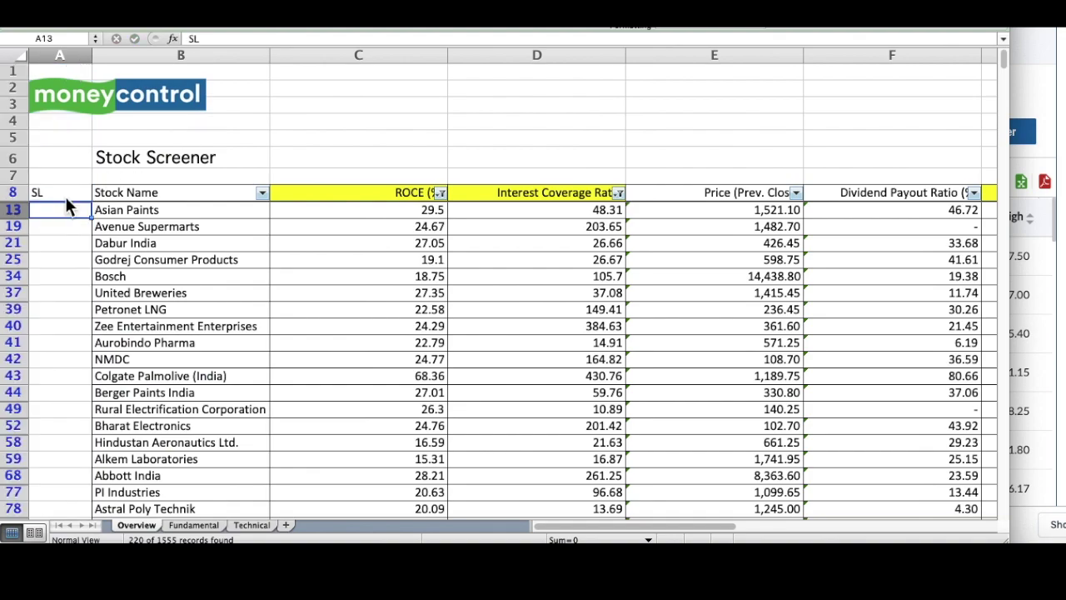
Step: Number the first ten filtered stocks, Asian Paints to NMDC, from 1 to 10 in the SL column
type("1")
key("Return")
type("2")
key("Return")
type("3")
key("Return")
type("4")
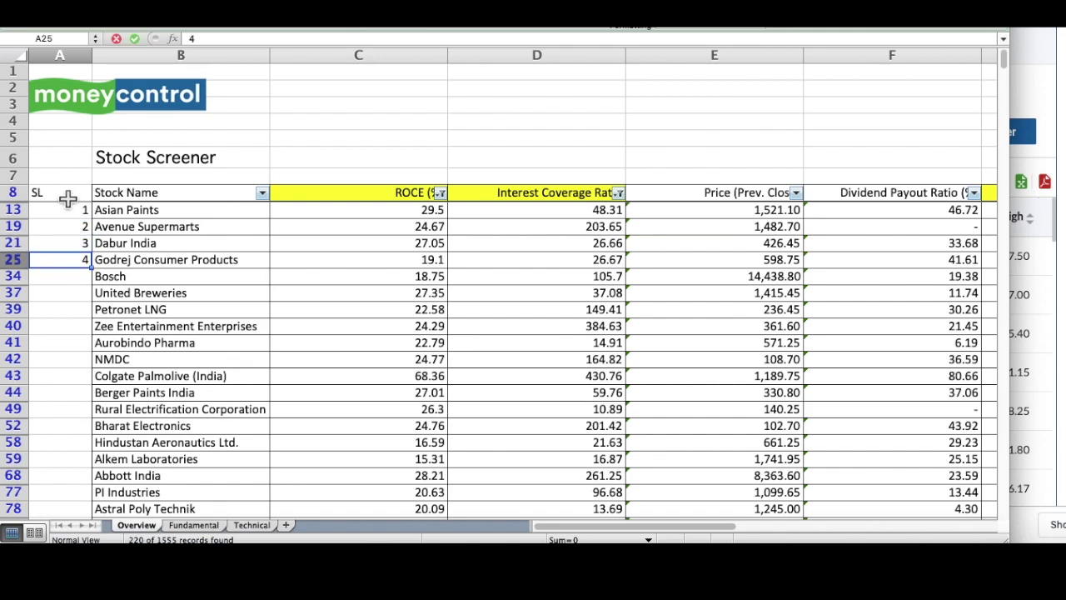
type(" 5 6 7 8 9")
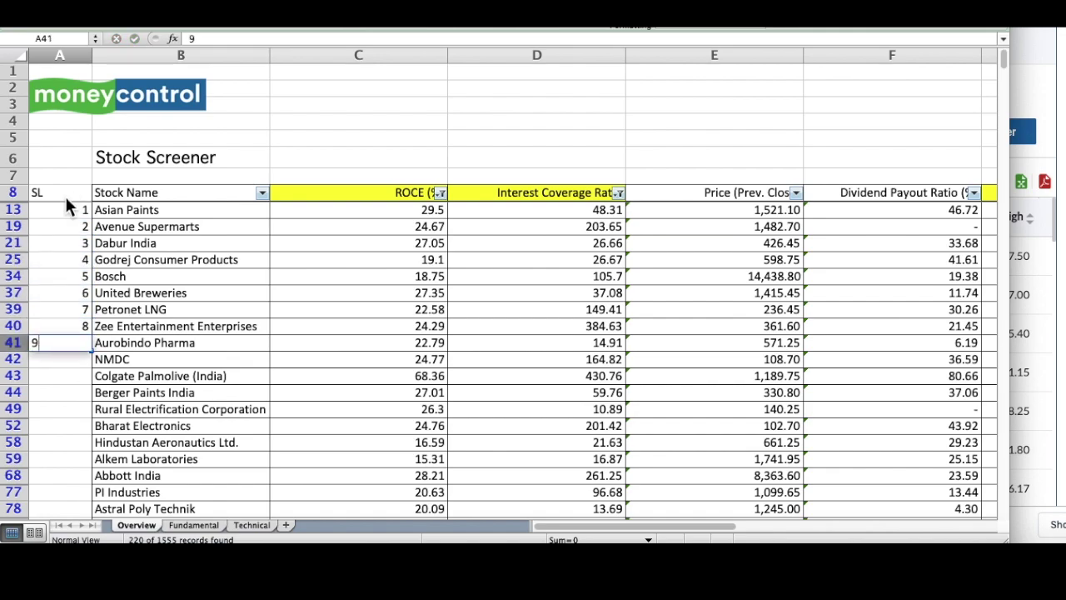
key("Return")
type("10")
key("Return")
Step: Go back up the numbered SL column and select the row 8 headers from SL to Interest Coverage Ratio
key("Up")
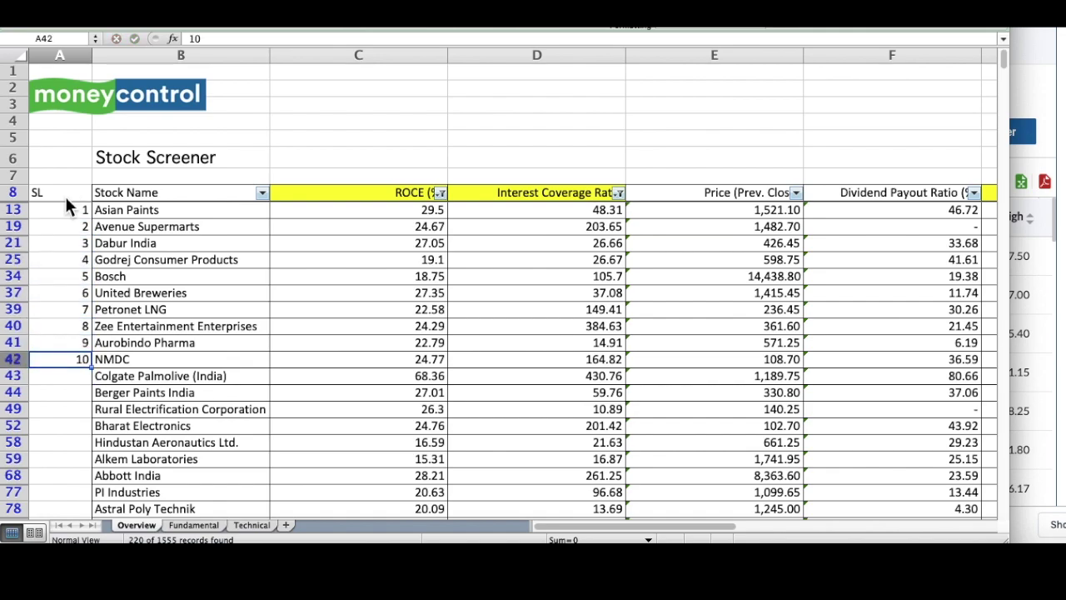
key("Up")
key("Up")
key("Up")
key("Up")
key("Up")
key("Up")
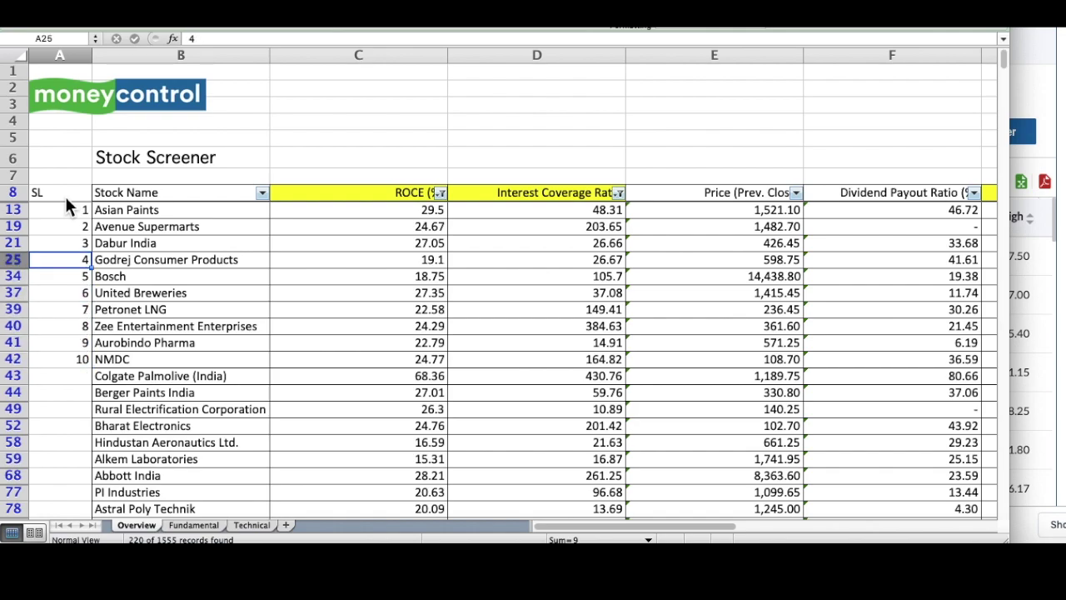
key("Up")
key("Up")
key("Up")
key("Up")
key("shift+Right")
key("shift+Right")
key("shift+Right")
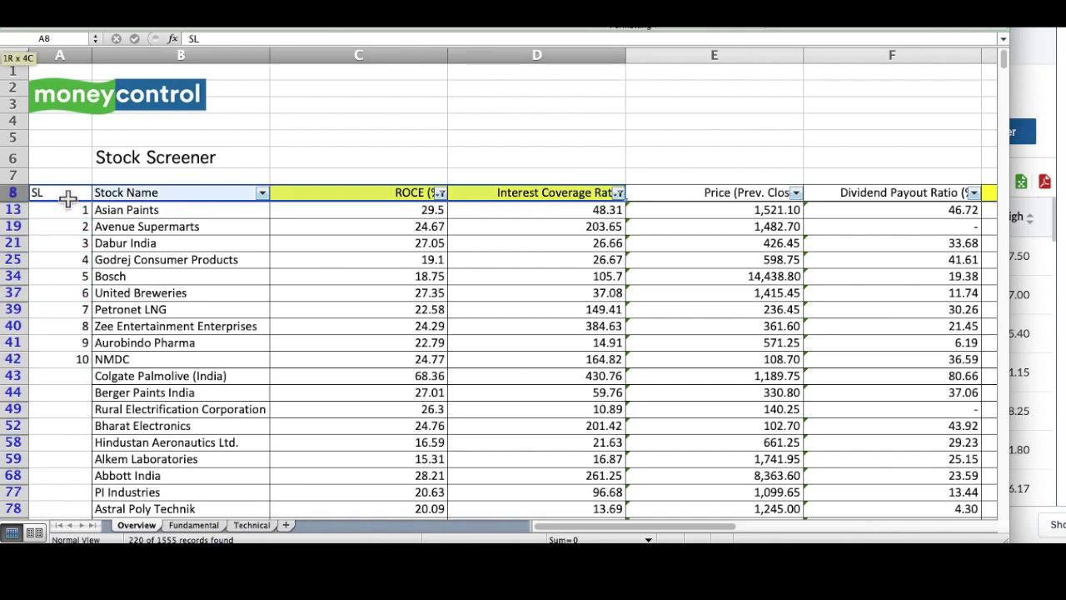
Step: Hide columns E and F, the Price and Dividend Payout Ratio columns
left_click_drag(765, 54, 862, 60)
right_click(775, 281)
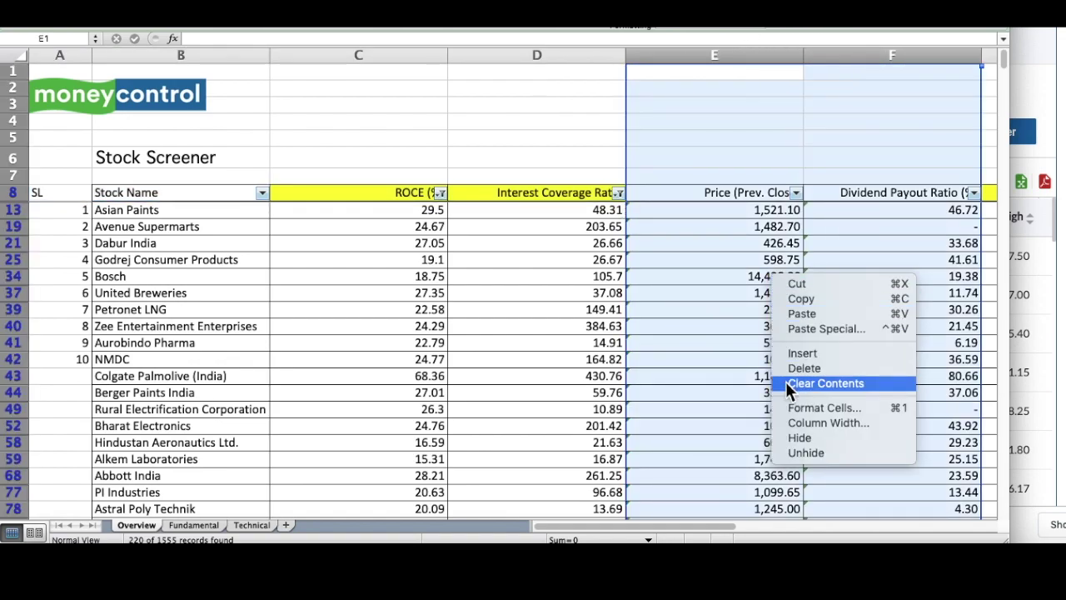
left_click(784, 436)
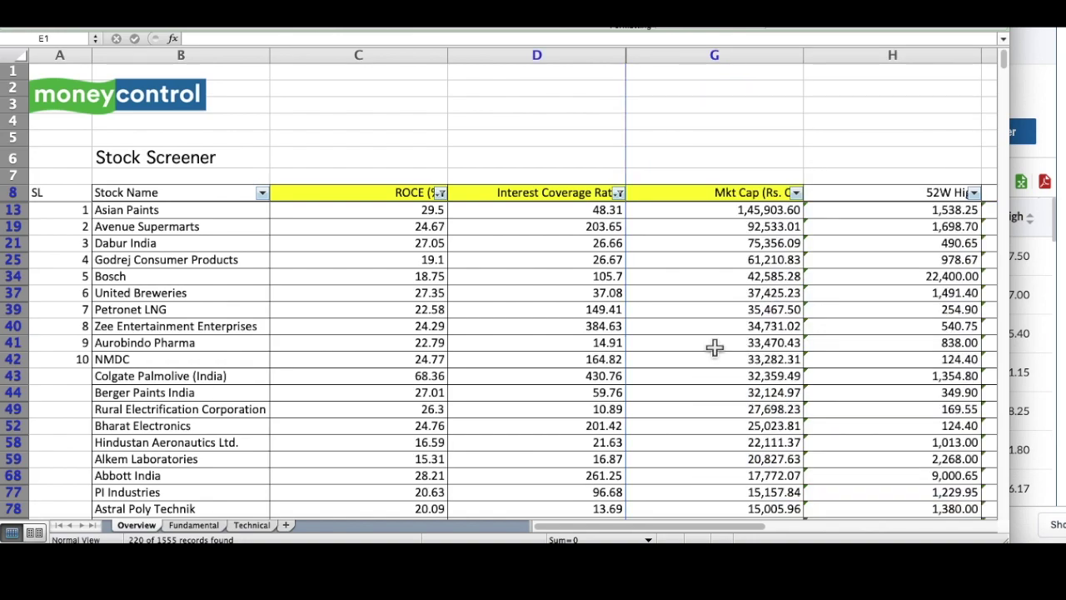
Step: Narrow all columns from ROCE (%) through Mkt Cap (Rs. Cr) to the same smaller width
scroll(715, 348, "right", 5)
scroll(482, 250, "left", 2)
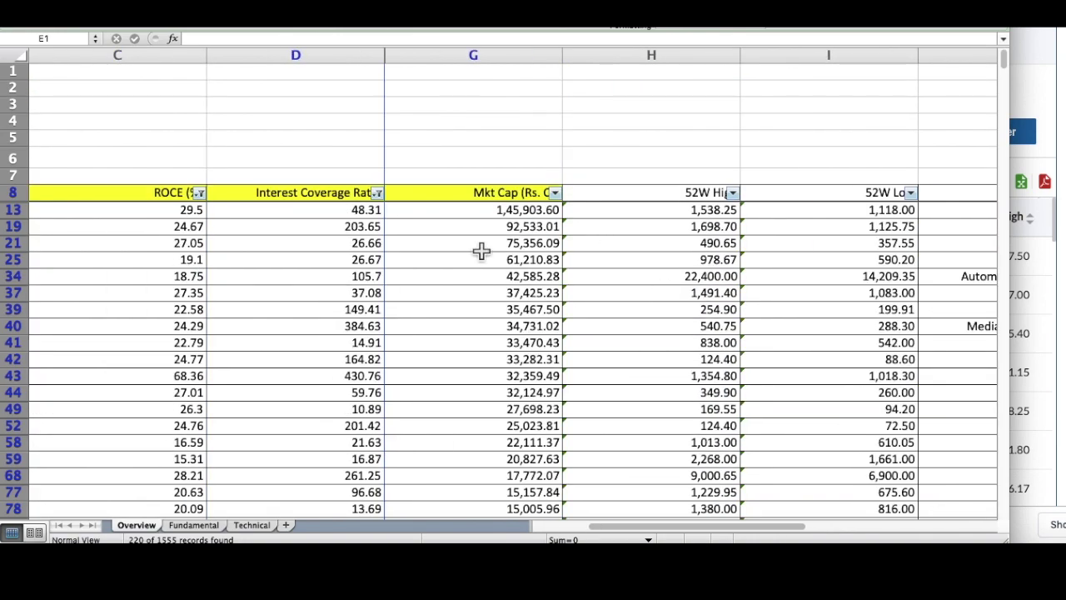
scroll(482, 250, "left", 3)
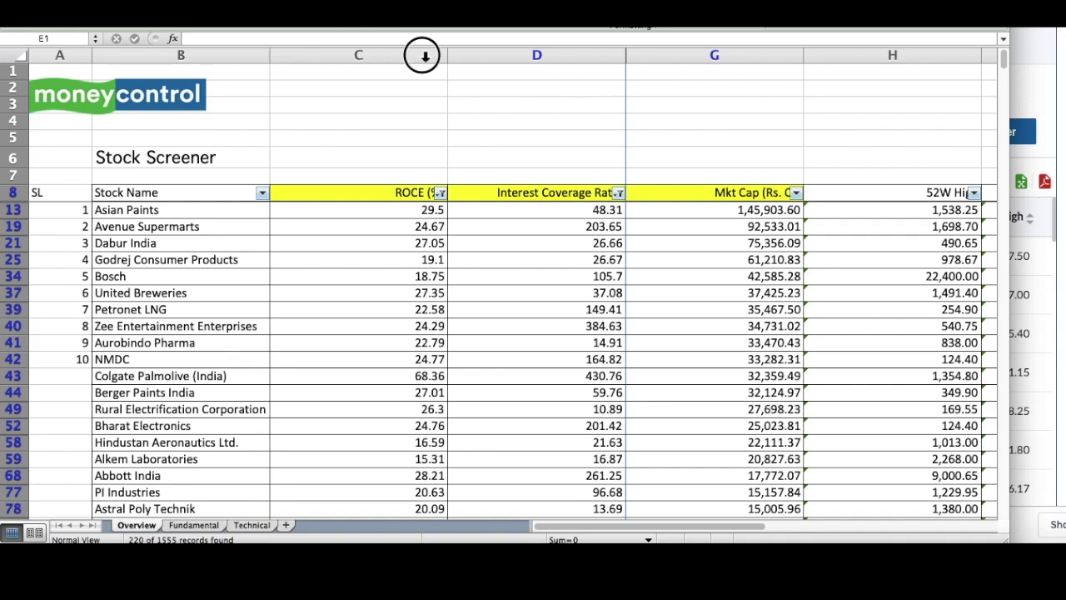
left_click_drag(421, 55, 636, 52)
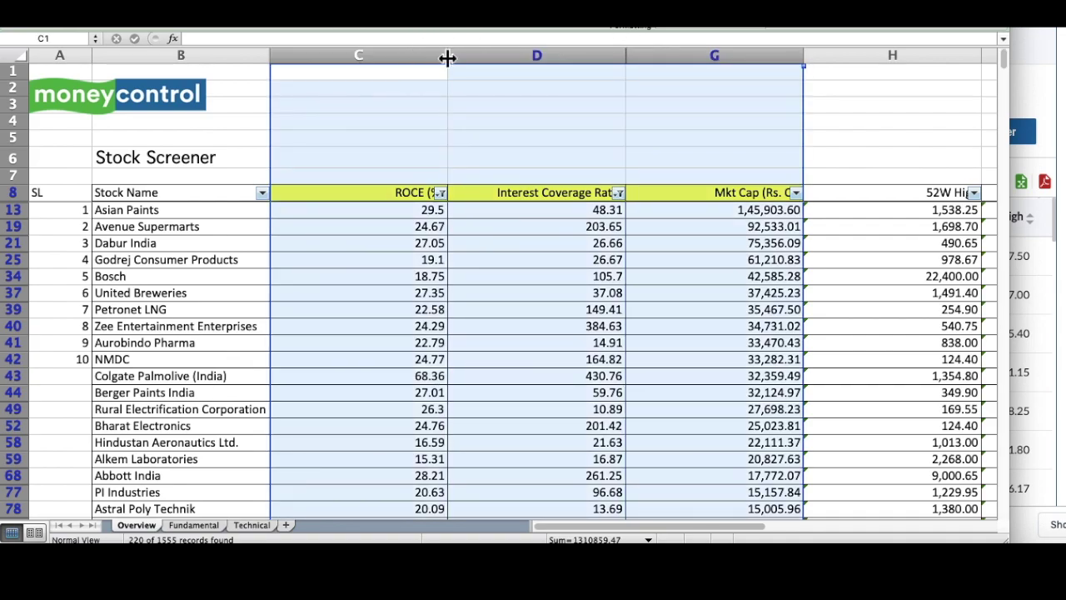
left_click_drag(447, 57, 371, 58)
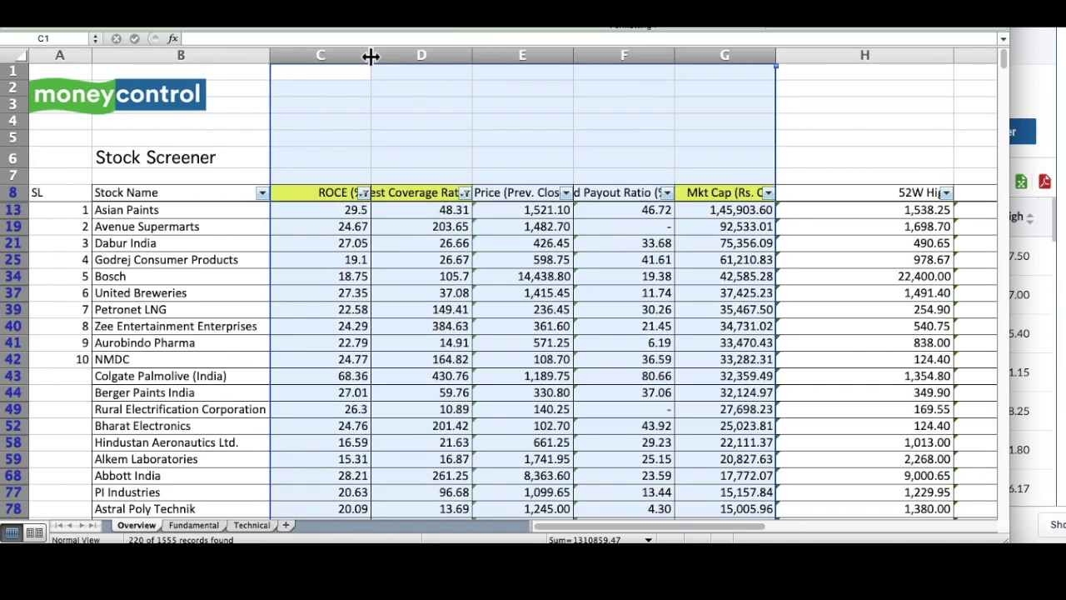
Step: Hide the Price and Dividend Payout Ratio columns so Mkt Cap sits beside Interest Coverage Ratio
left_click(445, 276)
left_click(552, 55)
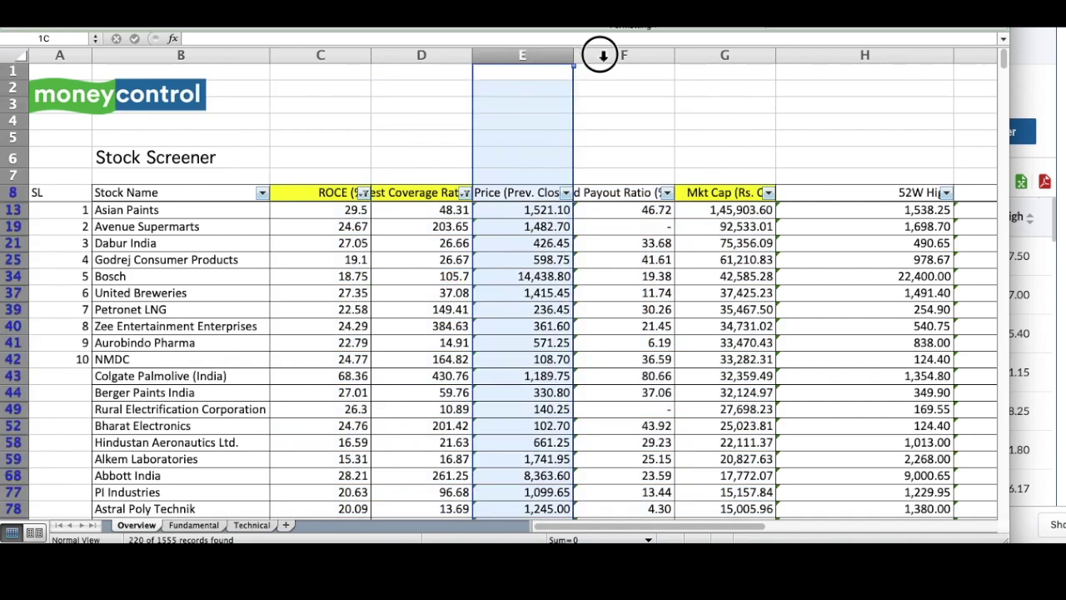
left_click(599, 55, "shift")
right_click(576, 163)
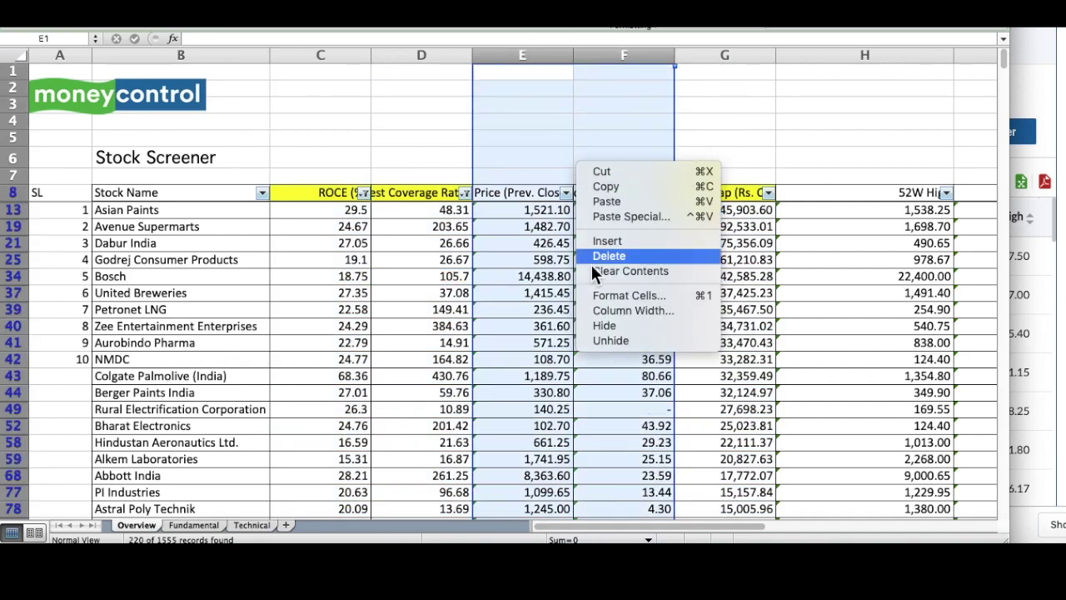
left_click(598, 325)
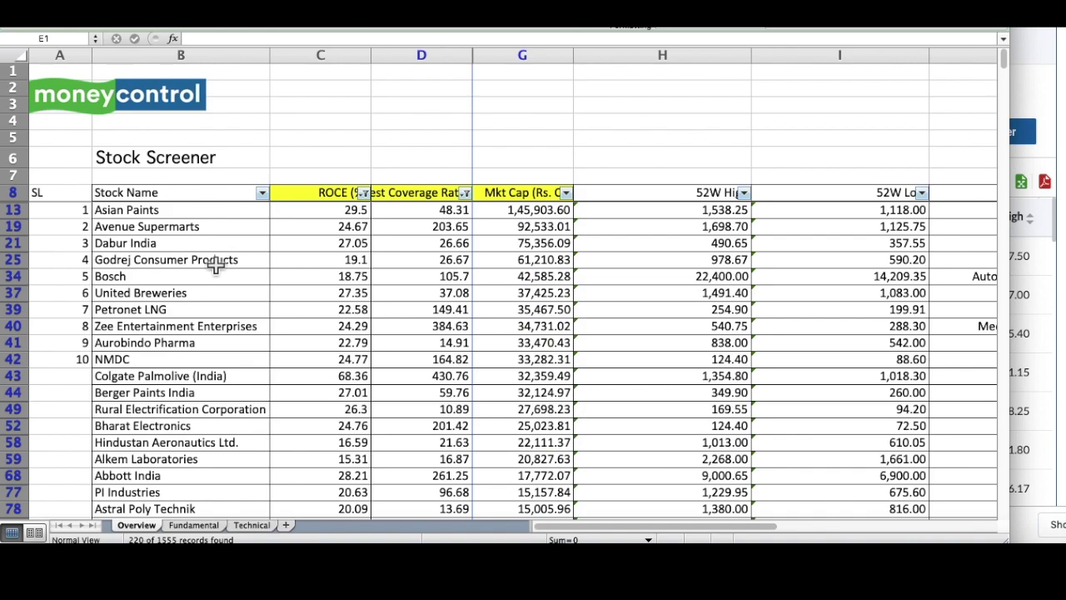
Step: Look over the numbered stocks, the SL and ROCE (%) headers and the first ROCE value
left_click(215, 264)
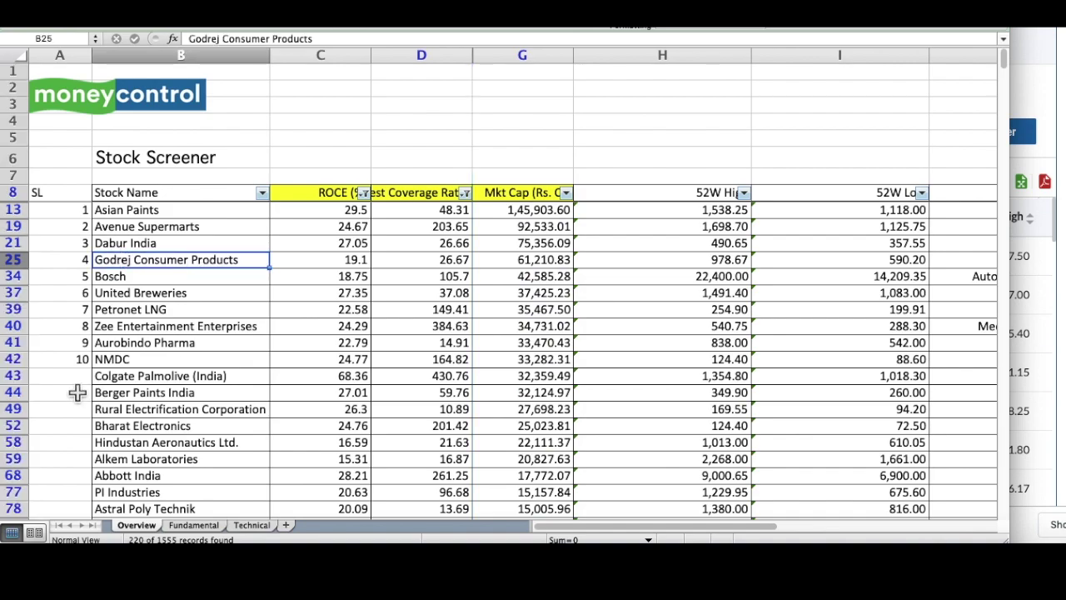
left_click(78, 198)
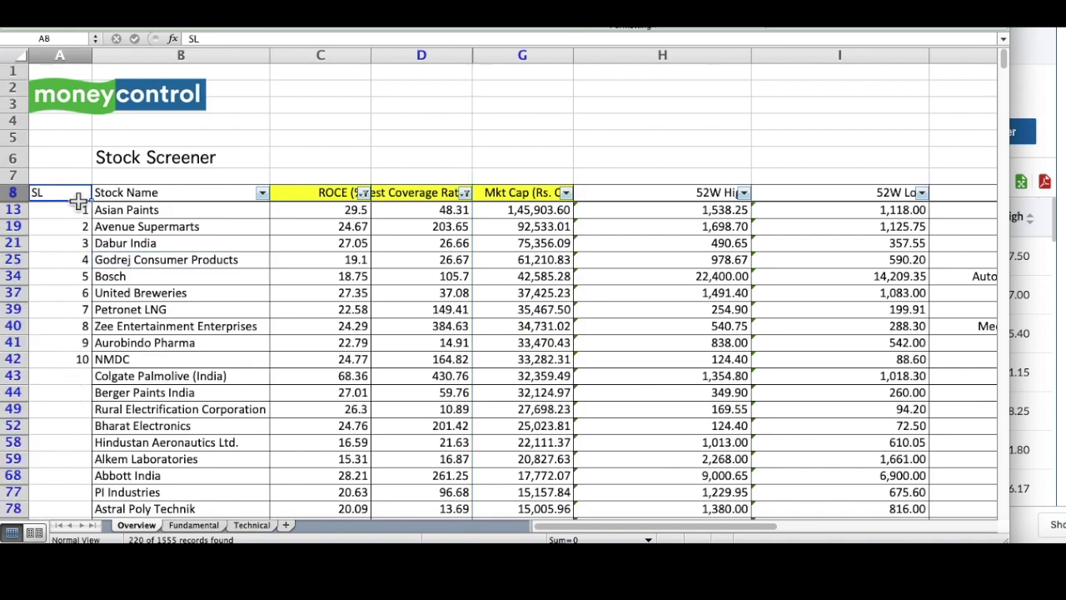
left_click(336, 197)
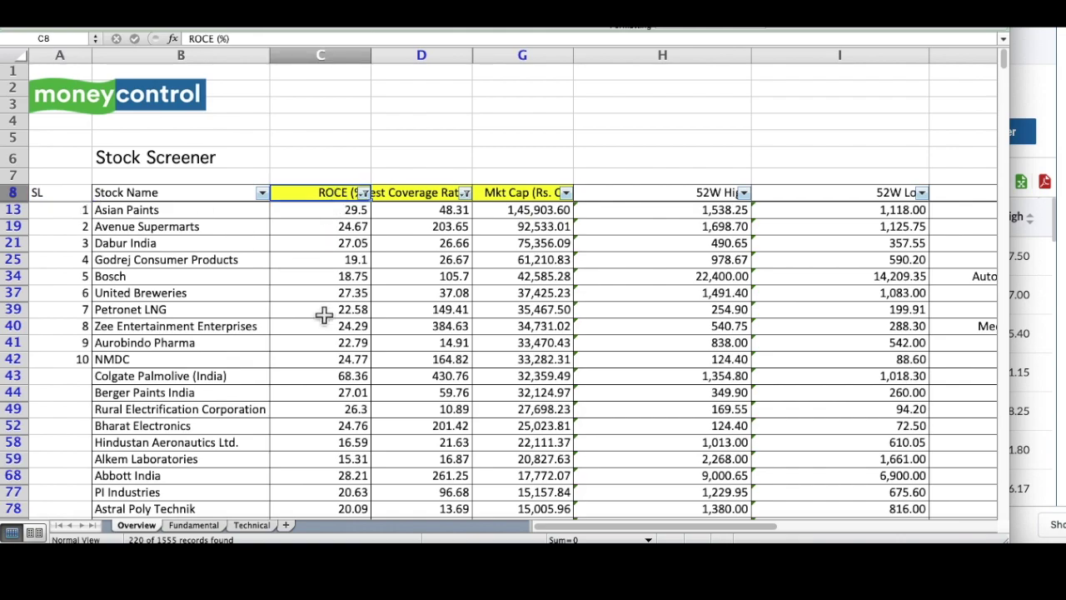
key("Down")
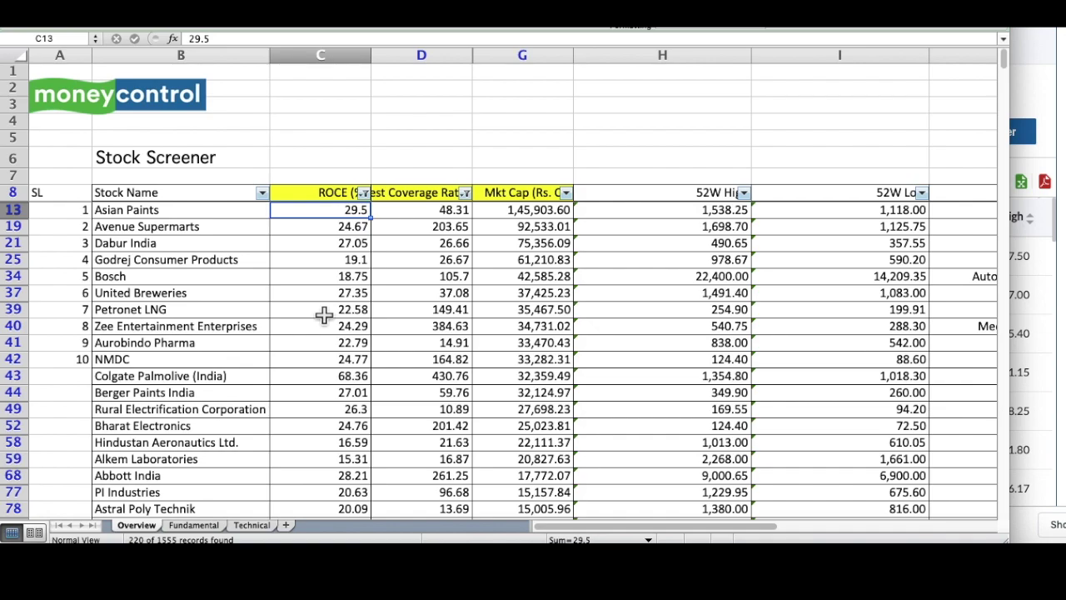
key("Up")
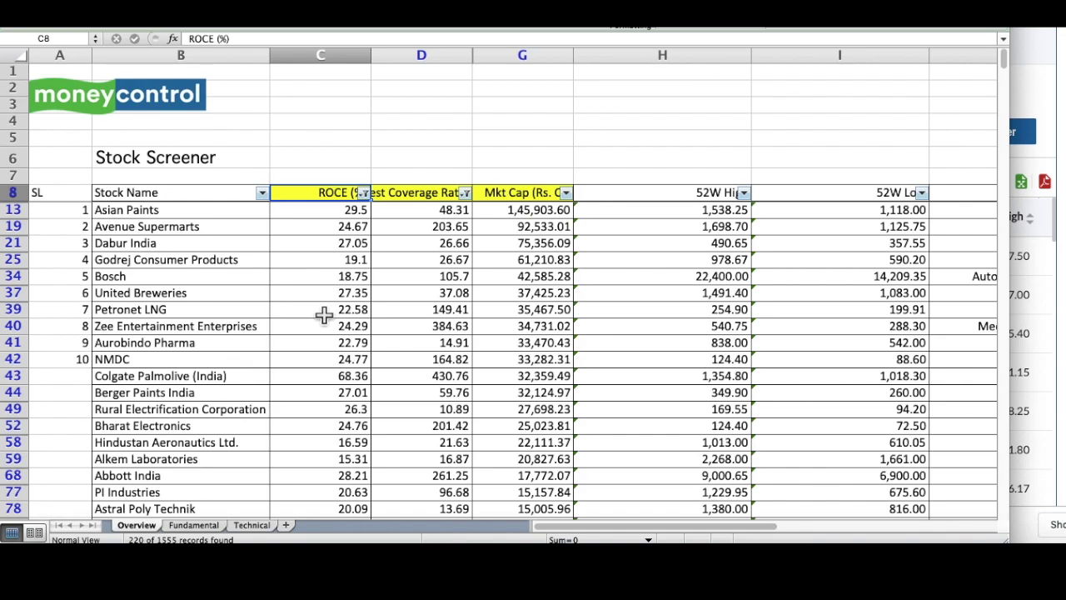
Step: Enter the note EBIT/Interest Payable in cell D4 above the Interest Coverage Ratio header
key("Right")
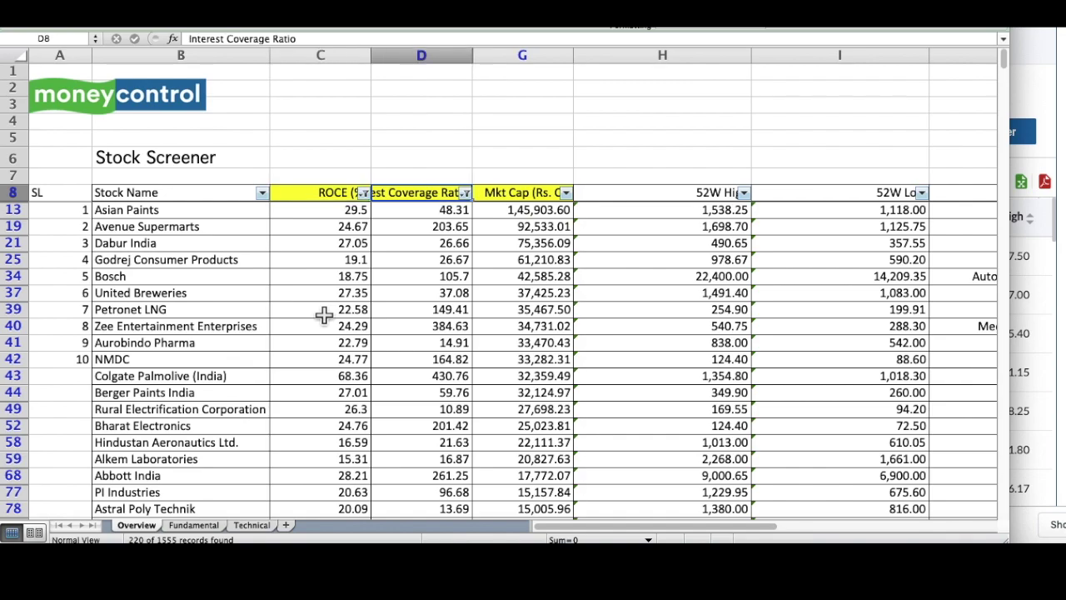
key("Up")
key("Up")
key("Up")
key("Up")
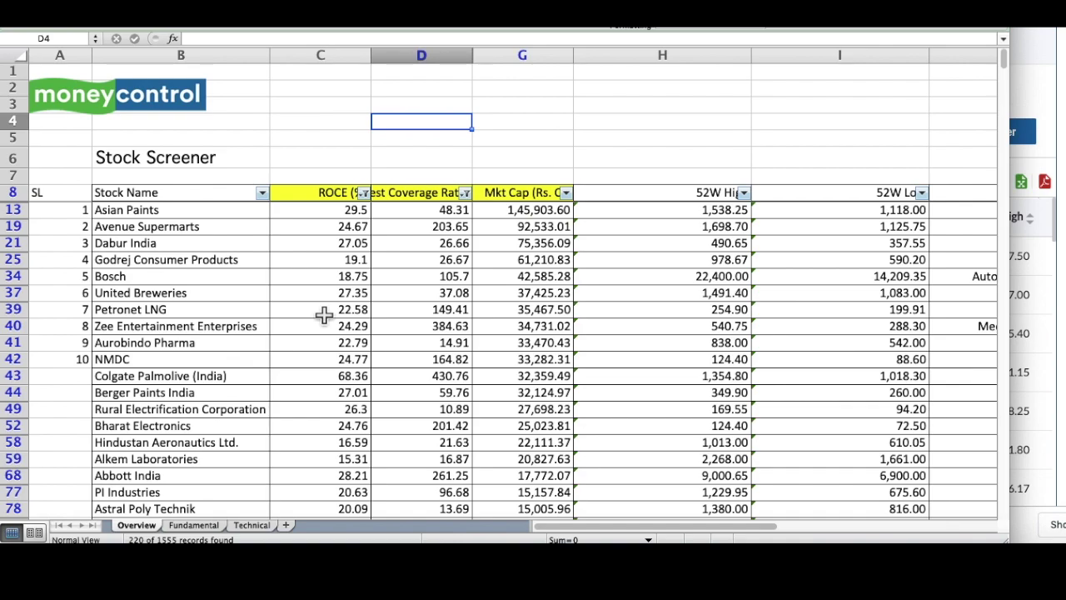
type("EBI")
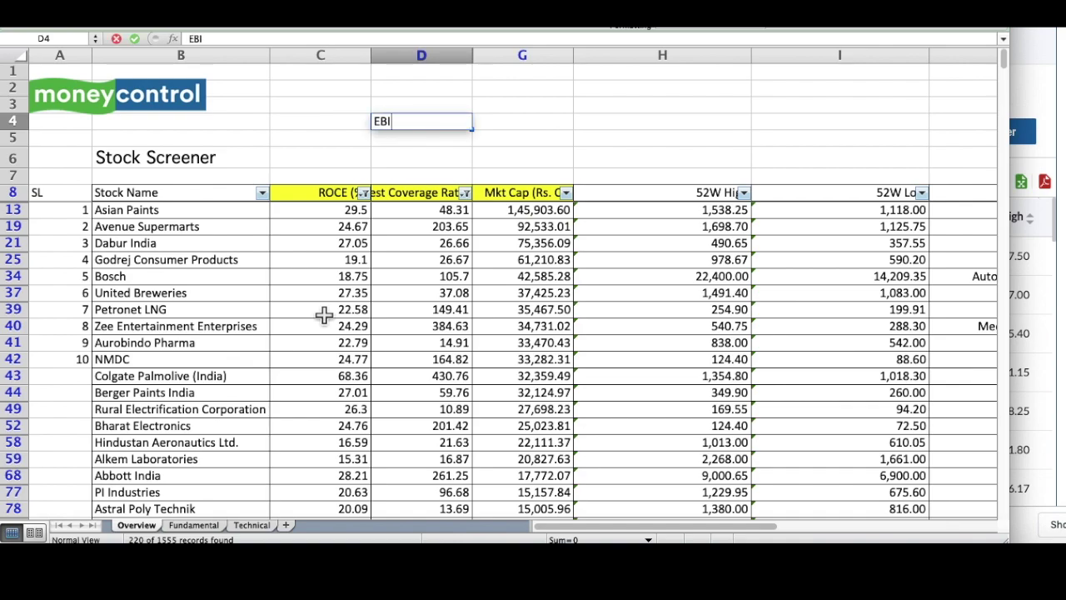
type("T/Interest Payable")
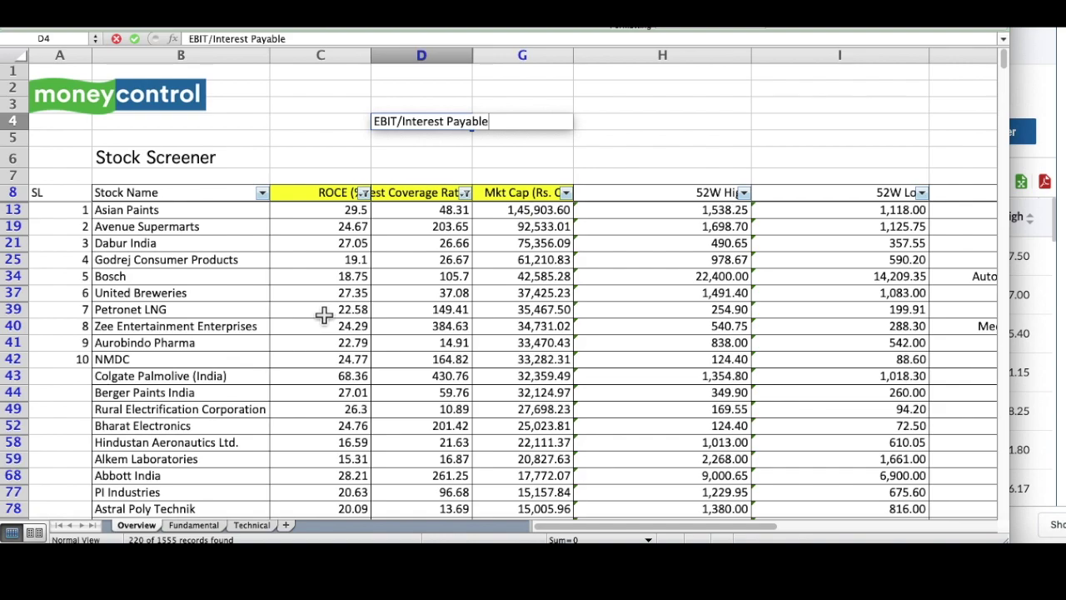
key("Return")
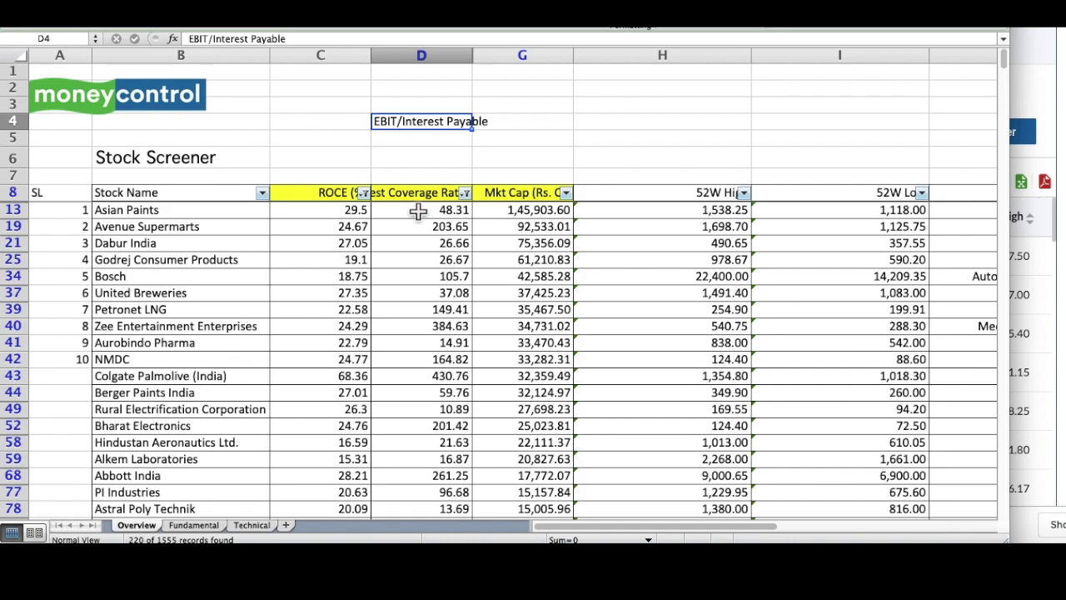
Step: Examine the ten numbered stocks and their Mkt Cap (Rs. Cr) values from Asian Paints down to NMDC
left_click(79, 215)
left_click_drag(79, 215, 61, 362)
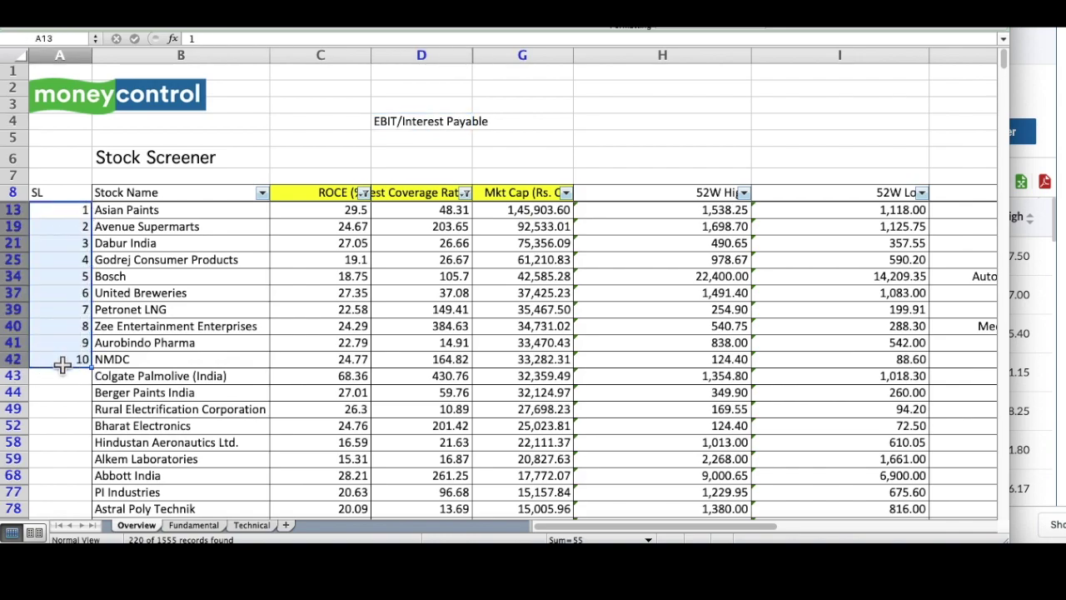
left_click(537, 215)
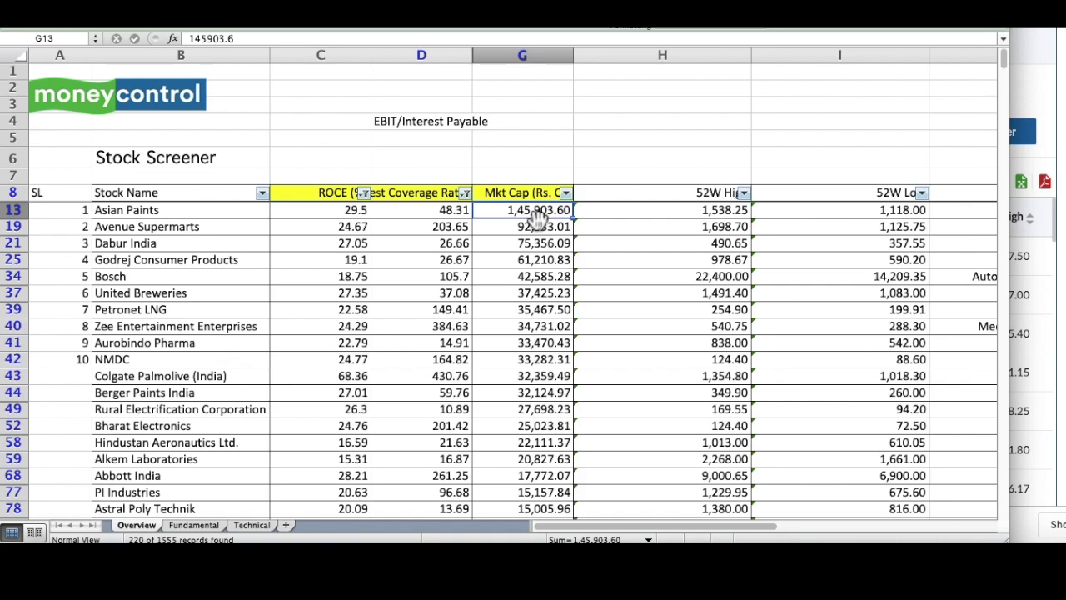
key("shift+Down")
key("shift+Down")
key("shift+Down")
key("shift+Down")
key("shift+Down")
key("shift+Down")
key("shift+Down")
key("shift+Down")
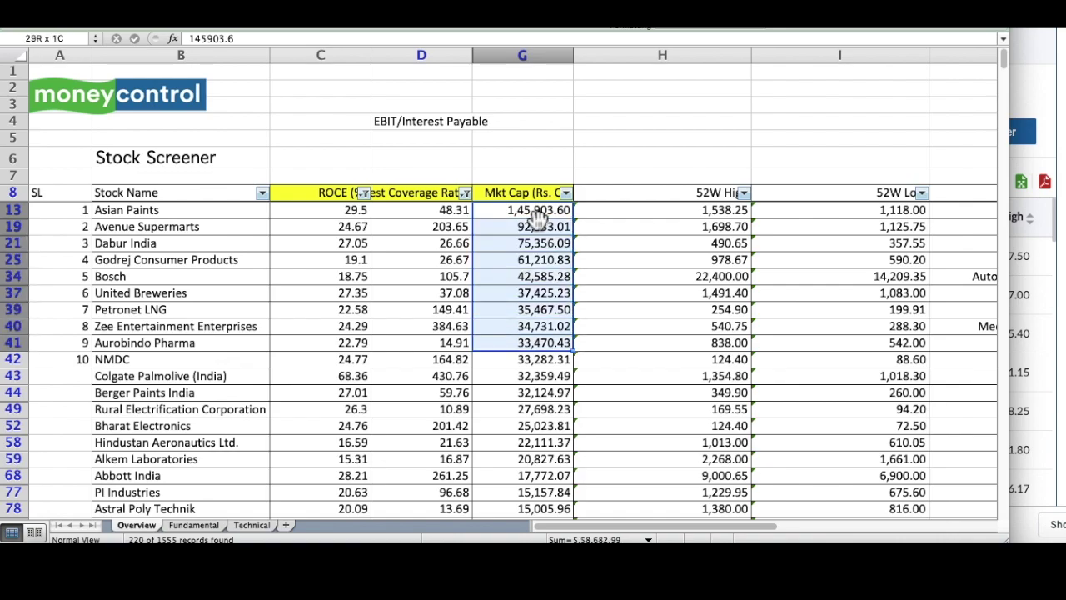
key("shift+Down")
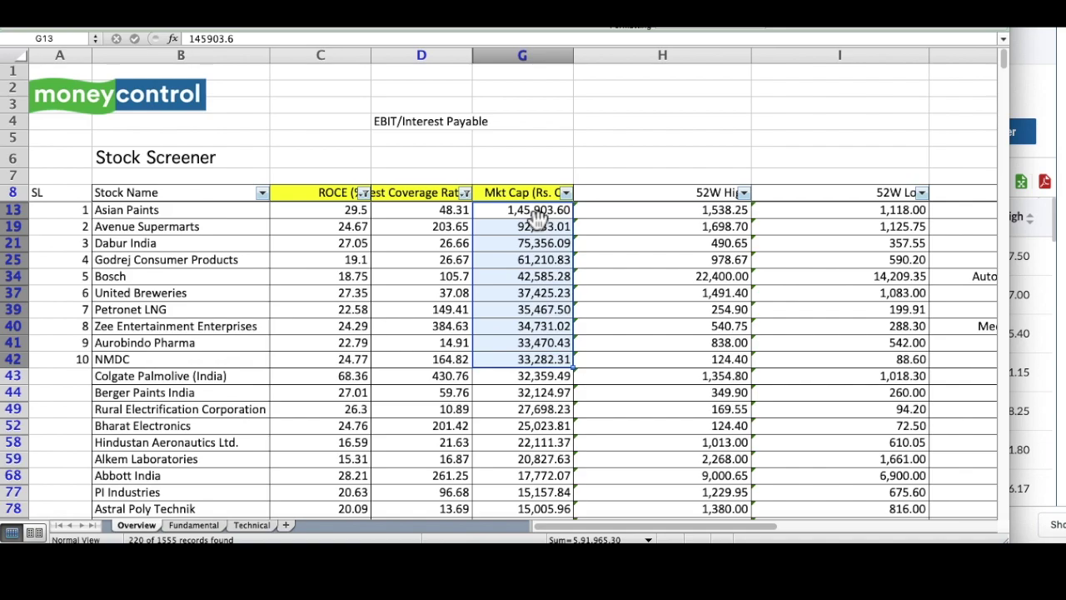
key("Up")
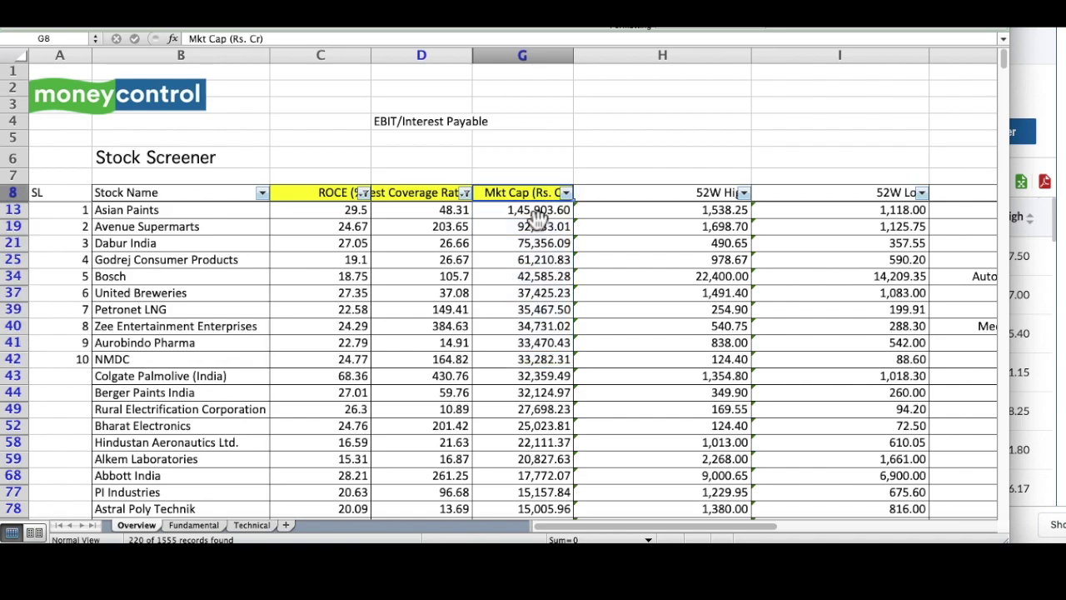
key("Down")
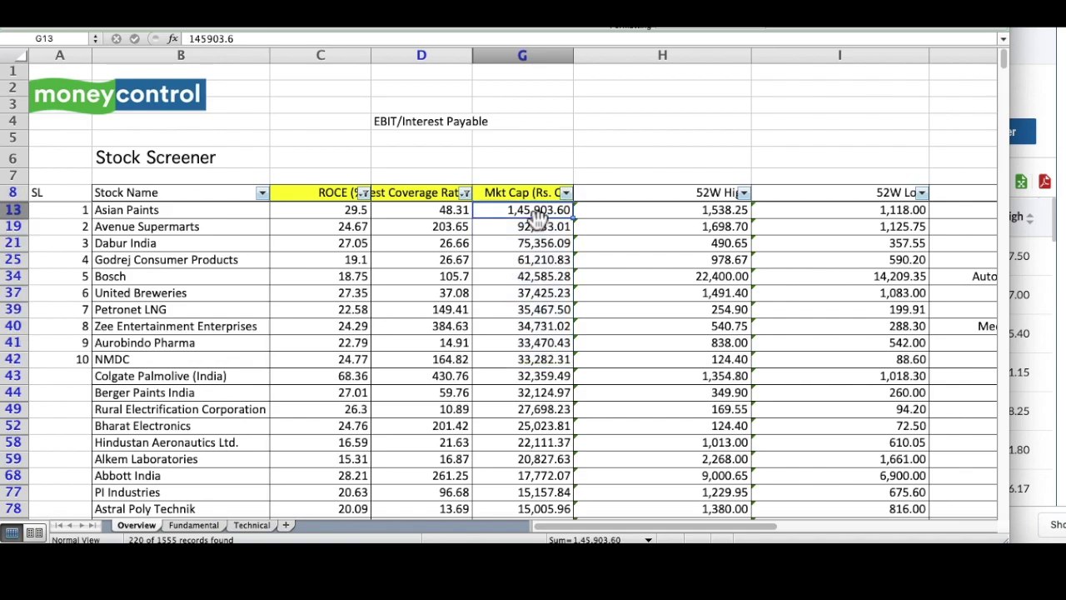
key("Home")
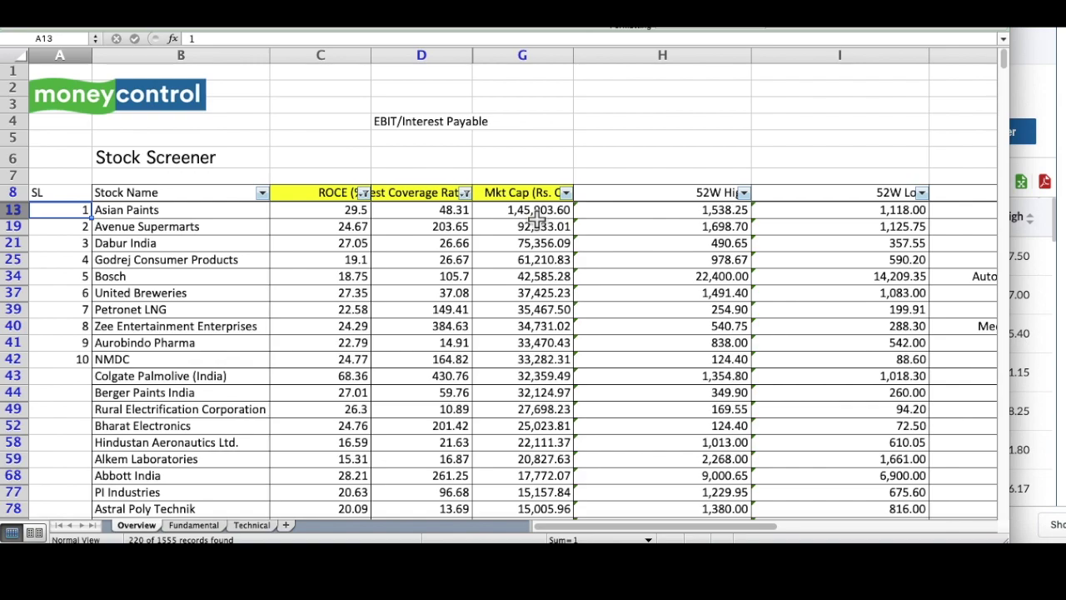
left_click(635, 148)
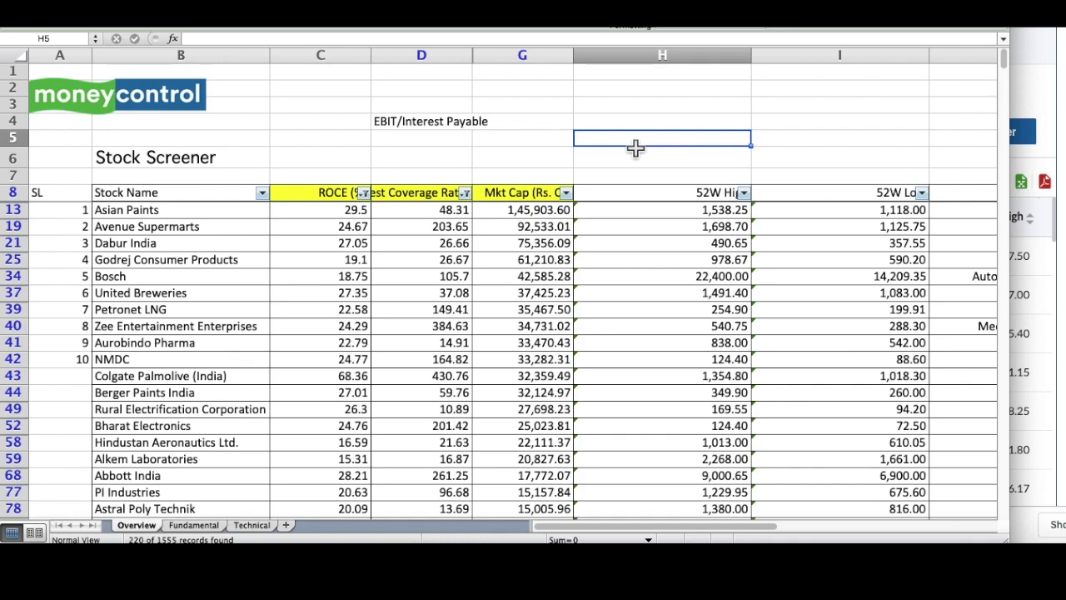
Step: Switch to the browser and view the GetMoneyRich article on which Indian blue chip stocks suit long-term investing
left_click(281, 538)
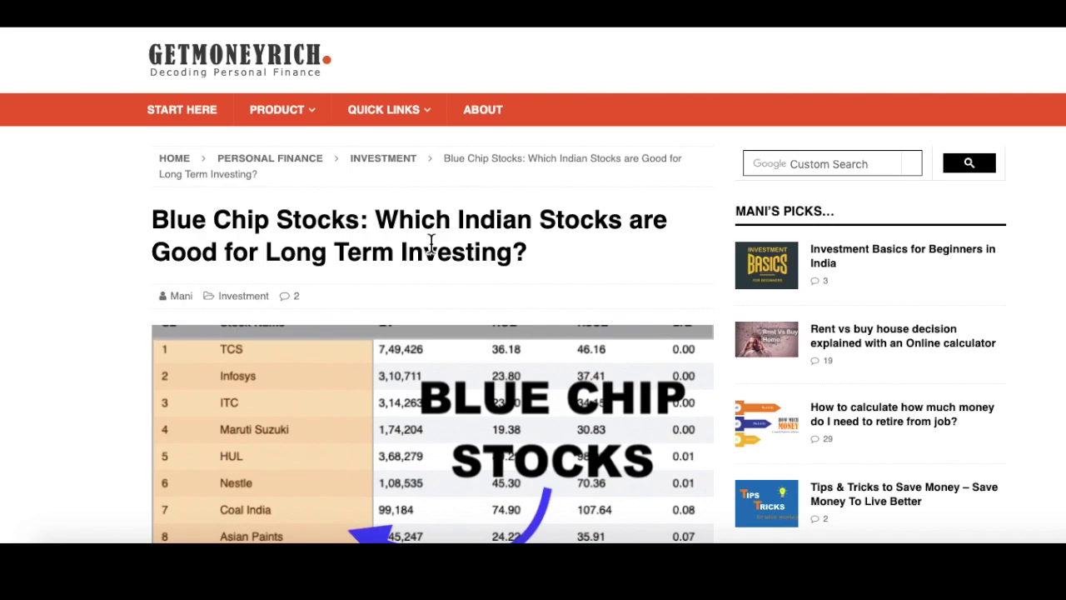
scroll(431, 241, "down", 1)
scroll(430, 242, "up", 1)
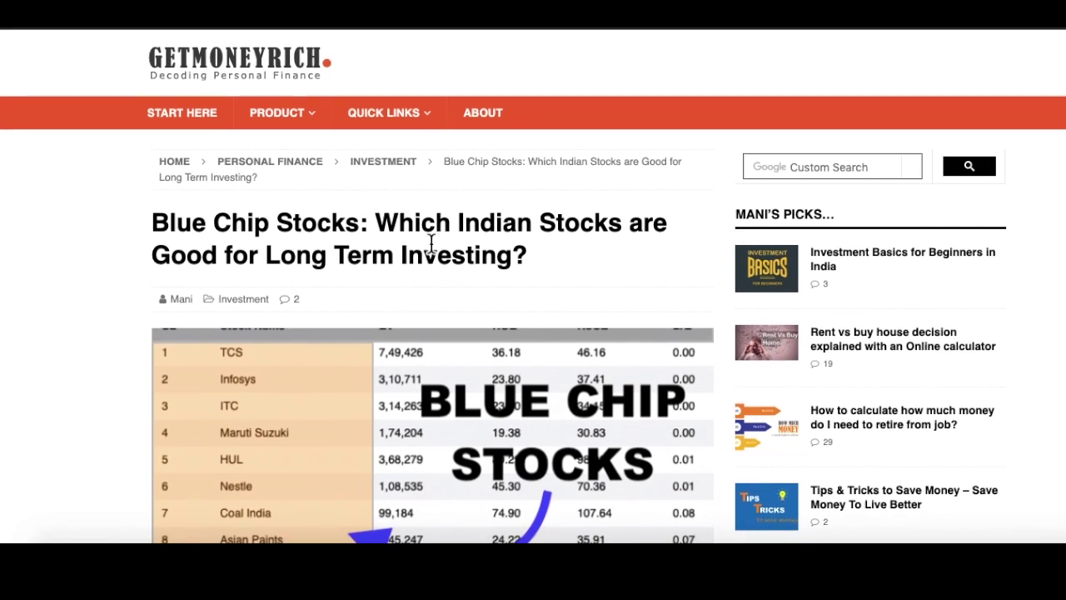
scroll(430, 241, "down", 1)
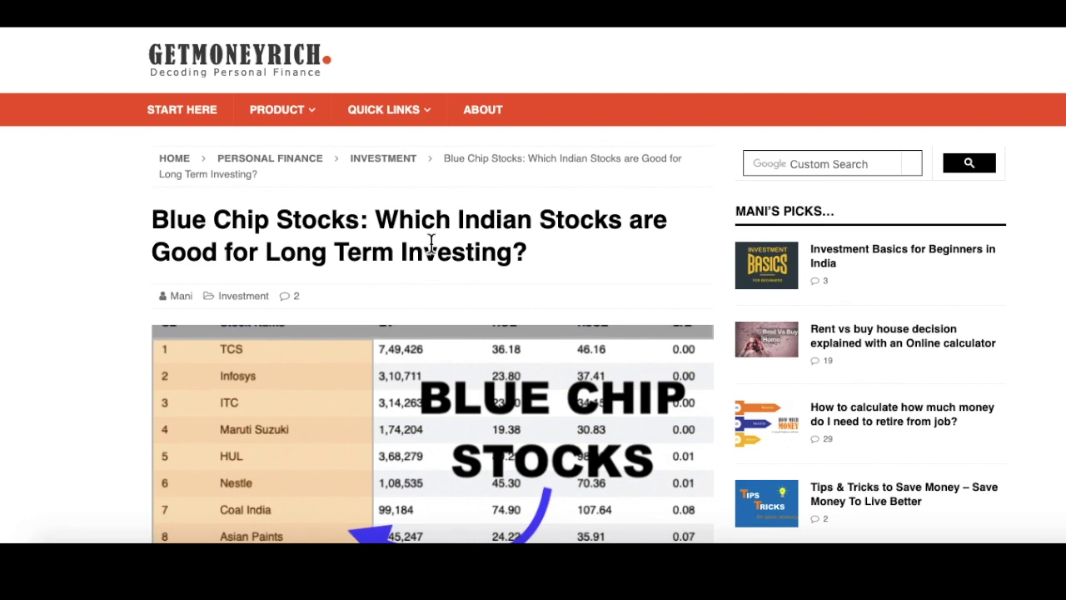